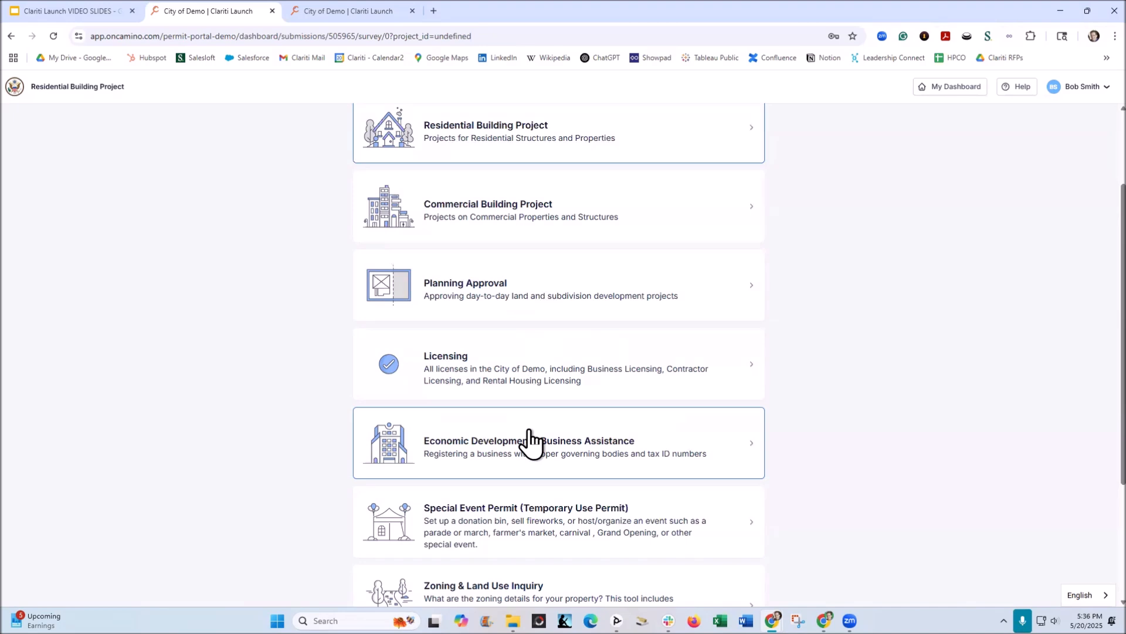
# Choose Residential Building Project as the project category and New Accessory Structure as its type.
pyautogui.scroll(2, 585, 390)
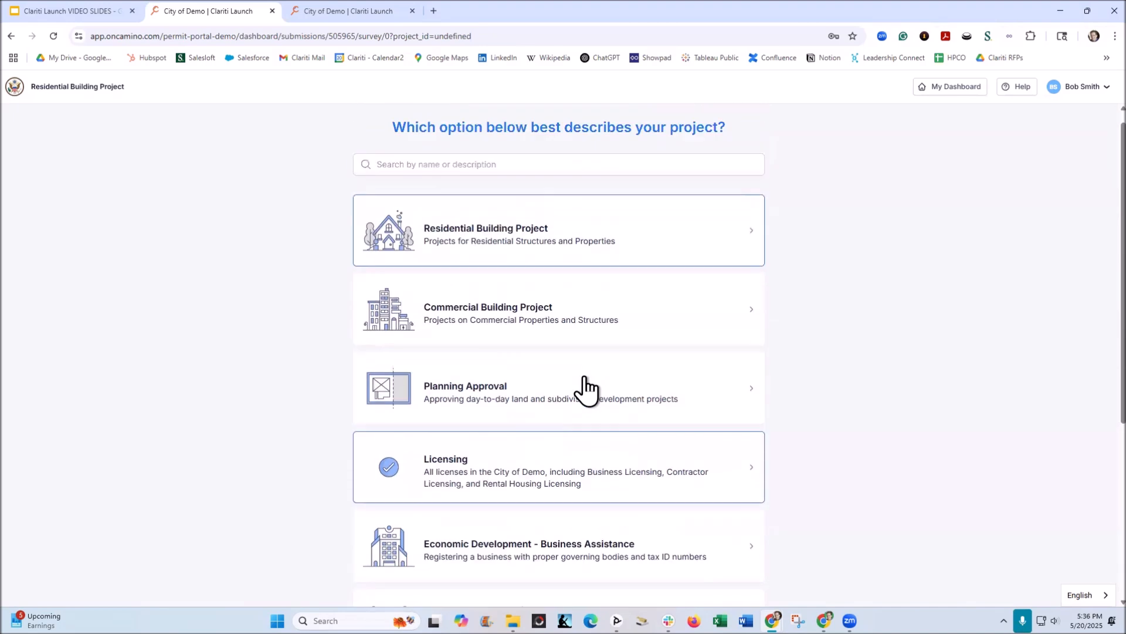
pyautogui.click(483, 258)
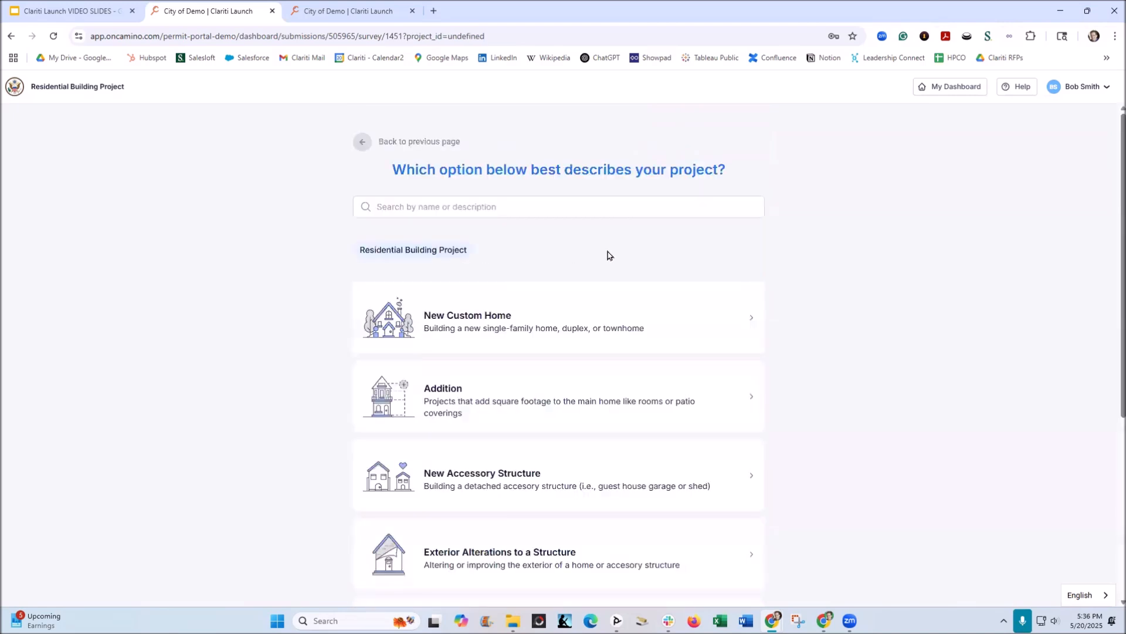
pyautogui.scroll(-2, 608, 256)
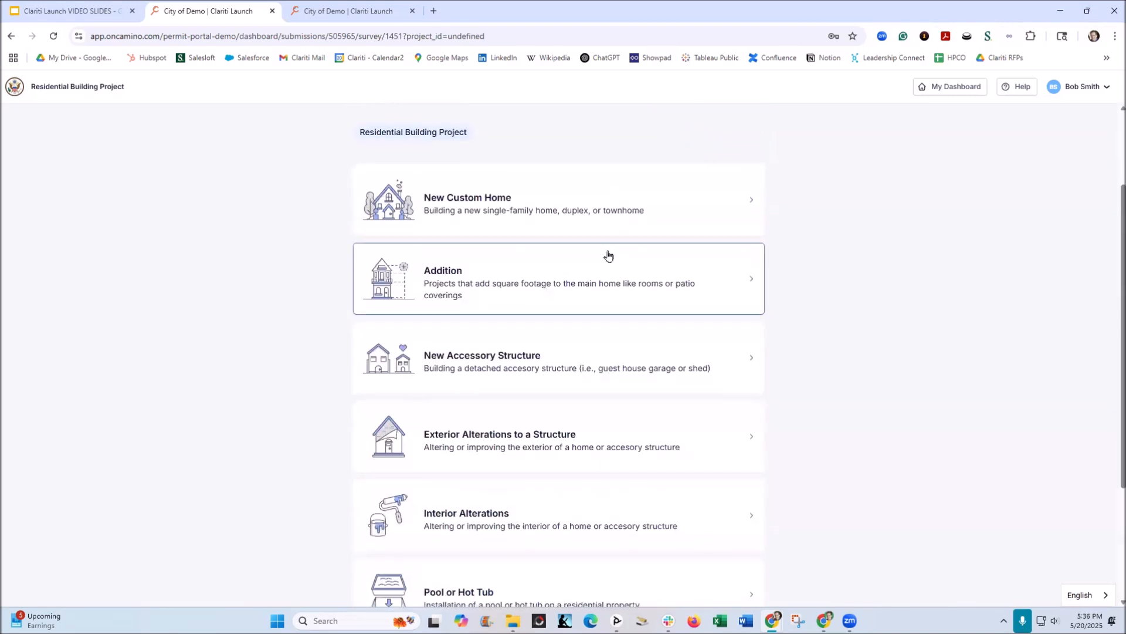
pyautogui.scroll(-2, 608, 255)
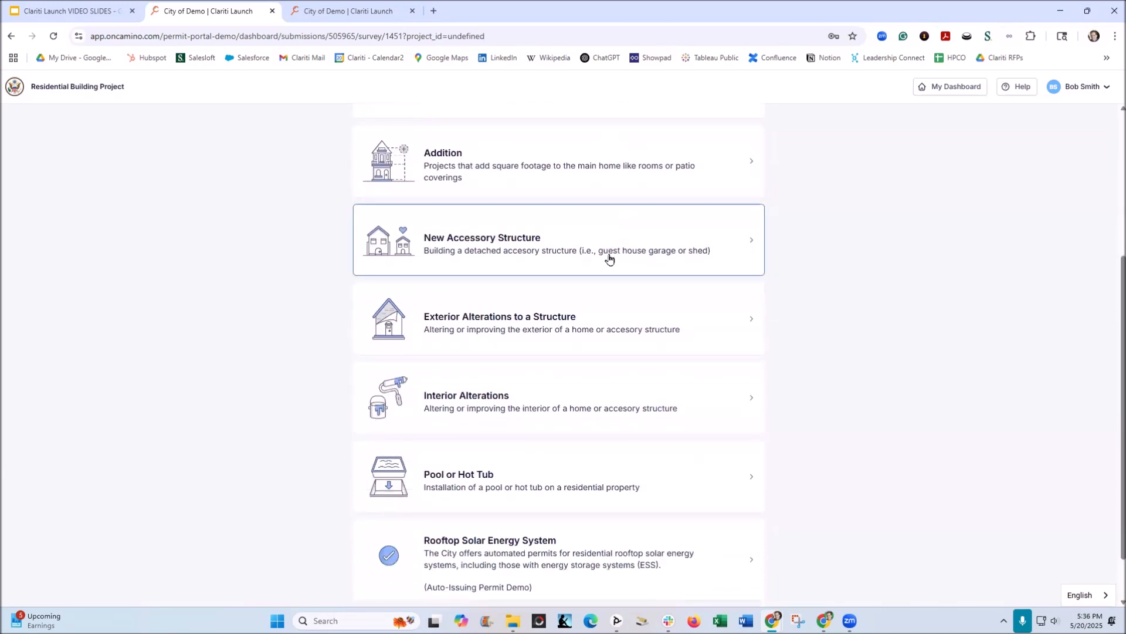
pyautogui.scroll(2, 608, 258)
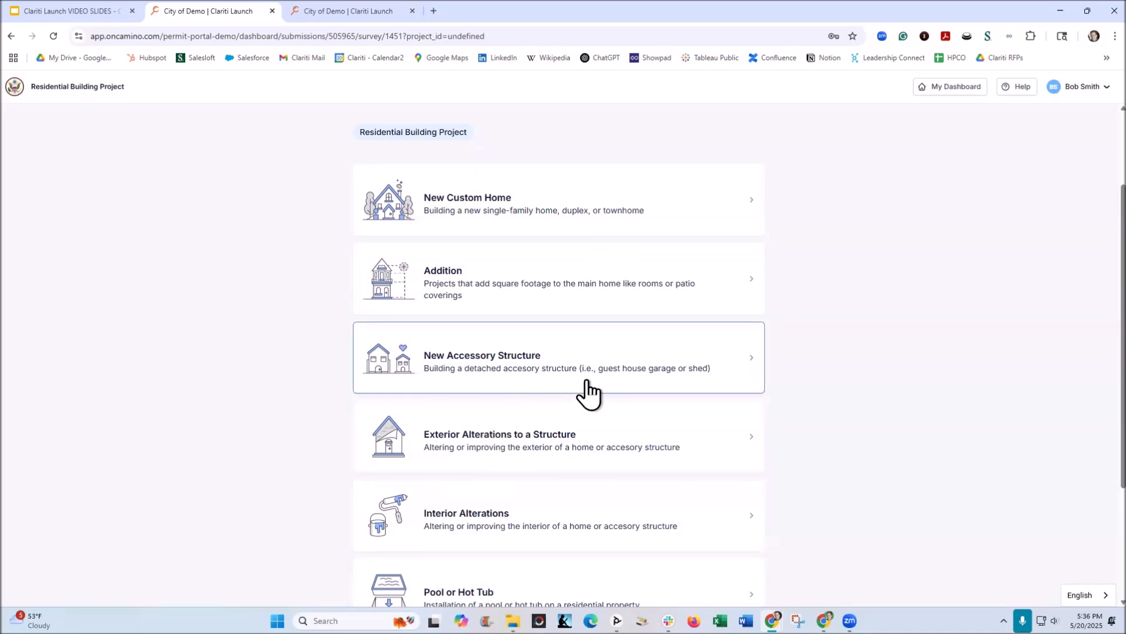
pyautogui.click(491, 369)
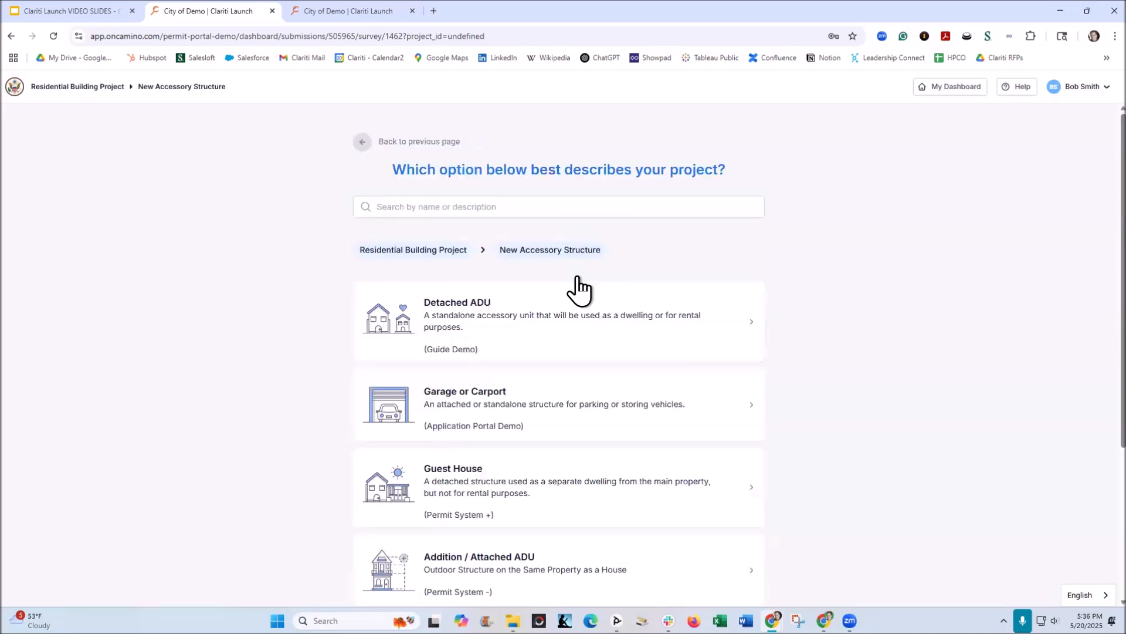
# Look through the accessory structure options and choose Guest House.
pyautogui.scroll(-2, 575, 352)
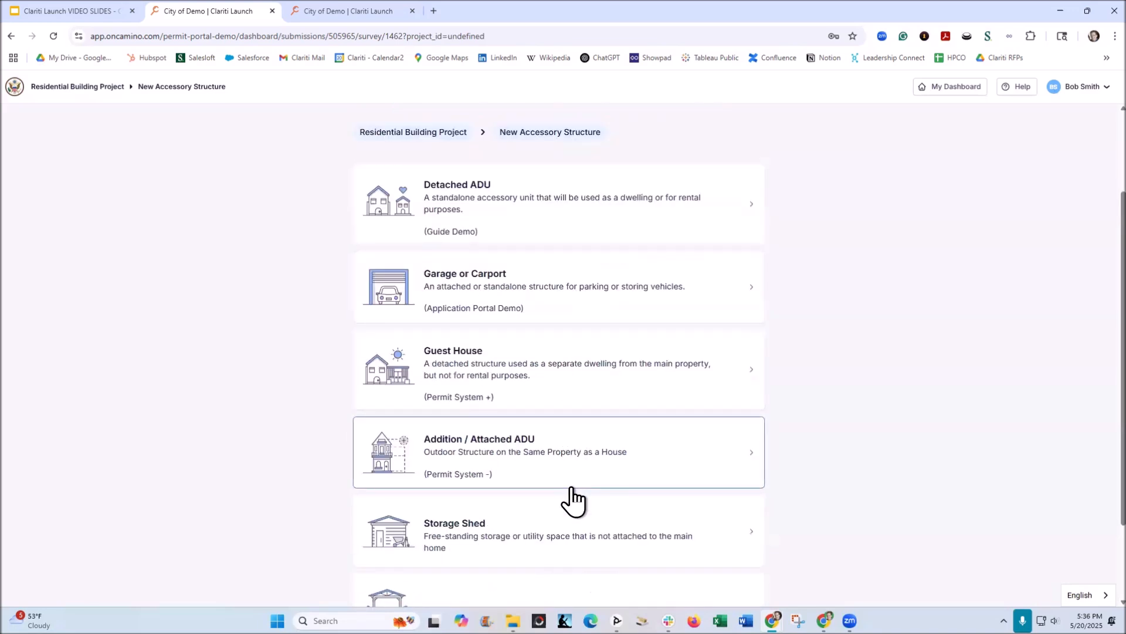
pyautogui.scroll(-2, 573, 499)
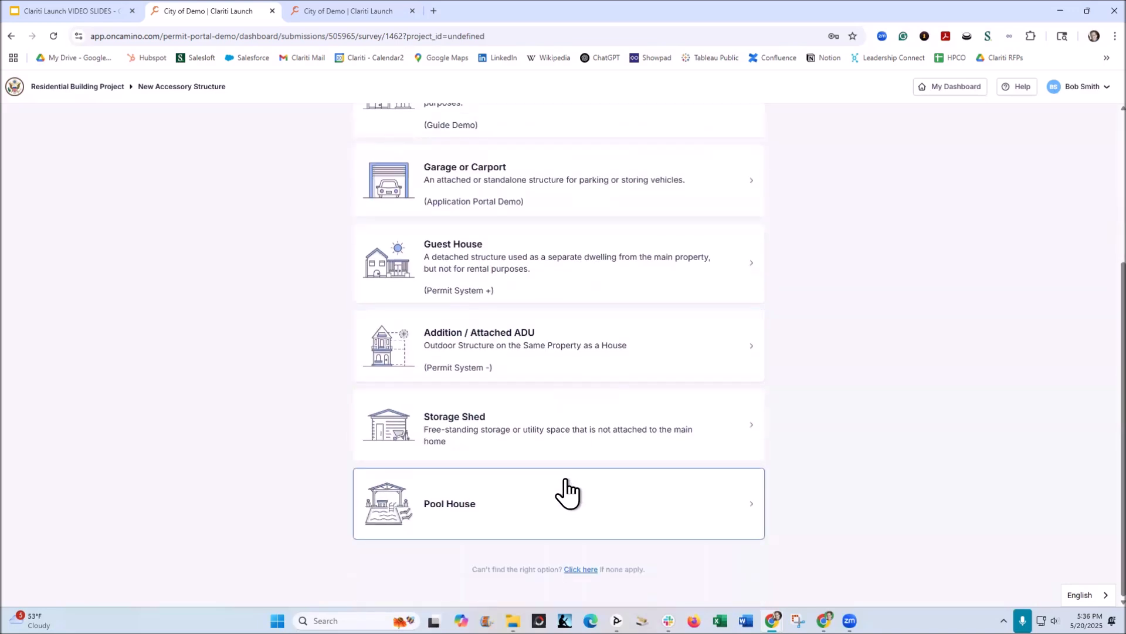
pyautogui.scroll(2, 565, 481)
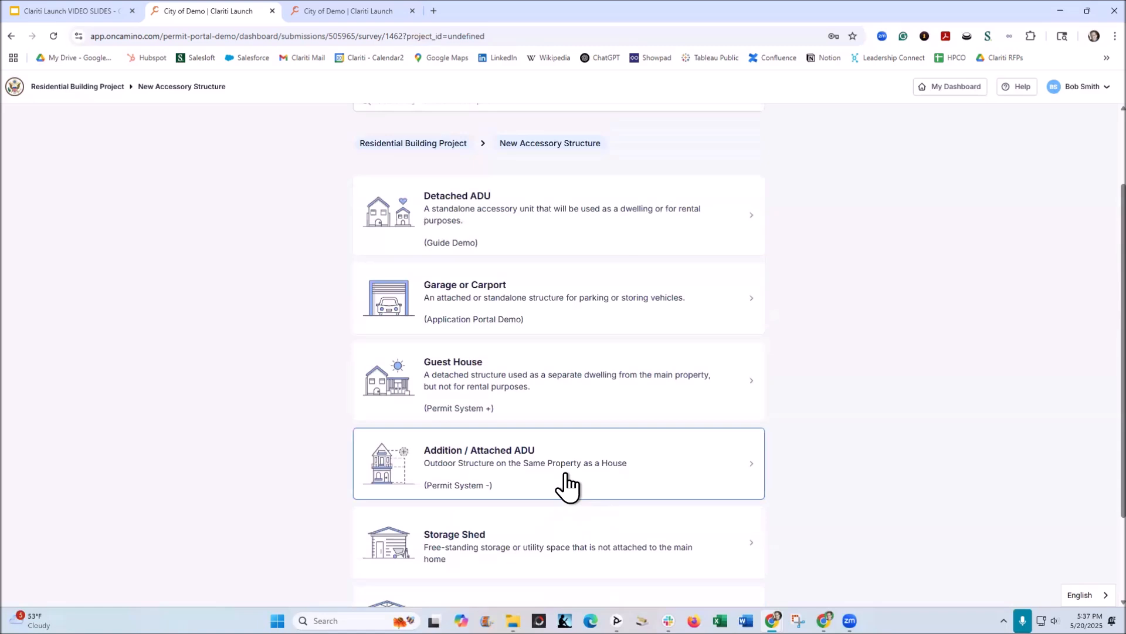
pyautogui.click(444, 390)
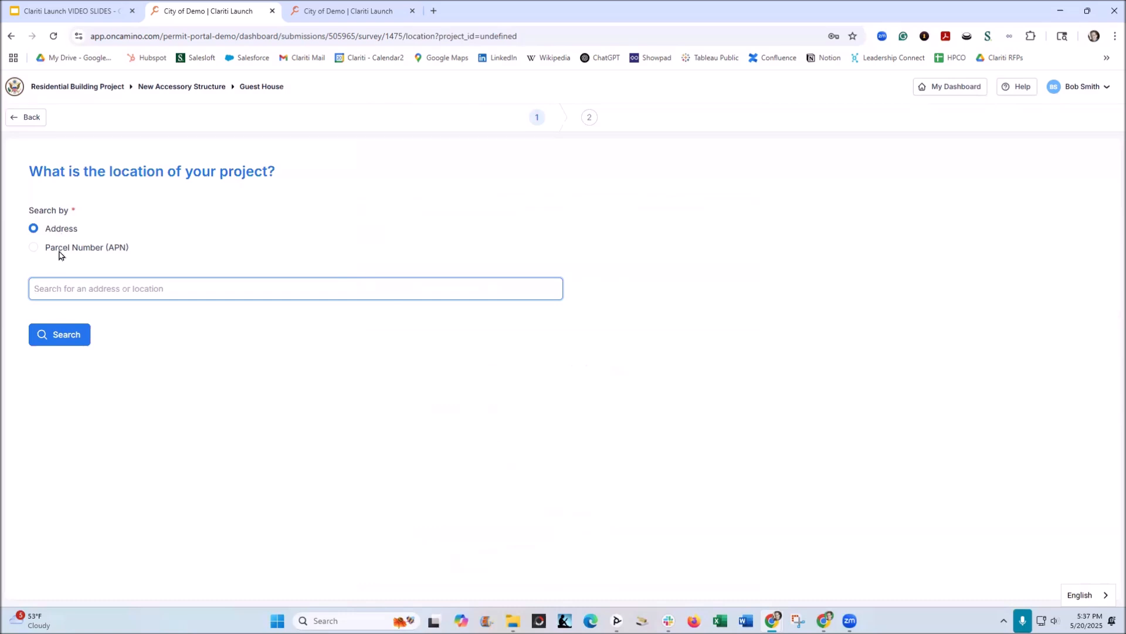
# Search for the project location by address, picking the matching suggestion for the street address.
pyautogui.click(62, 249)
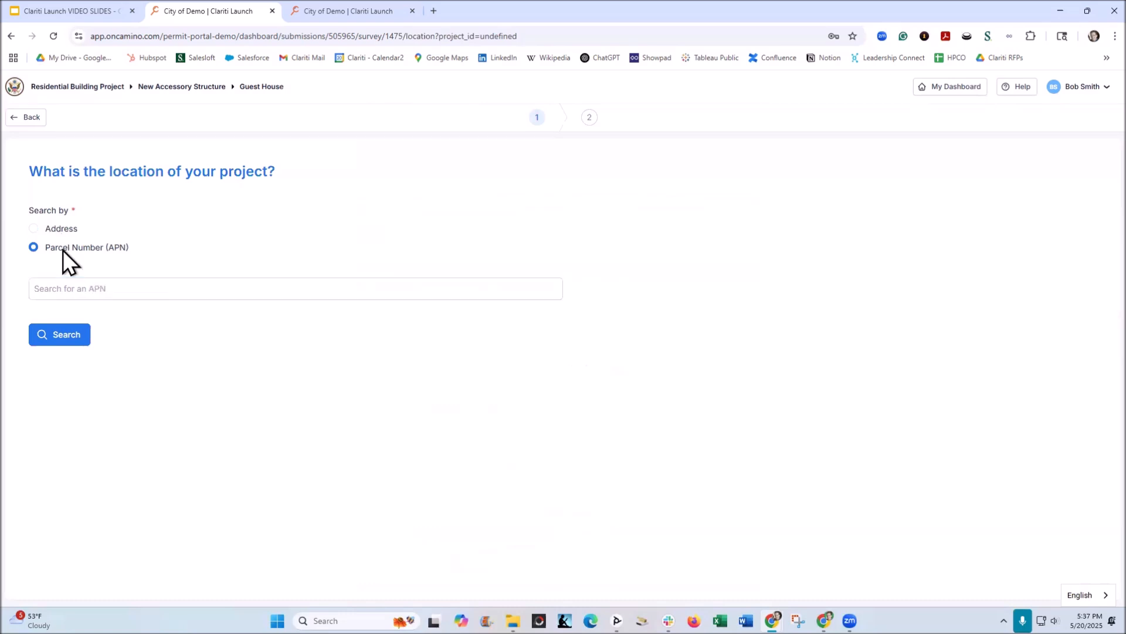
pyautogui.click(58, 230)
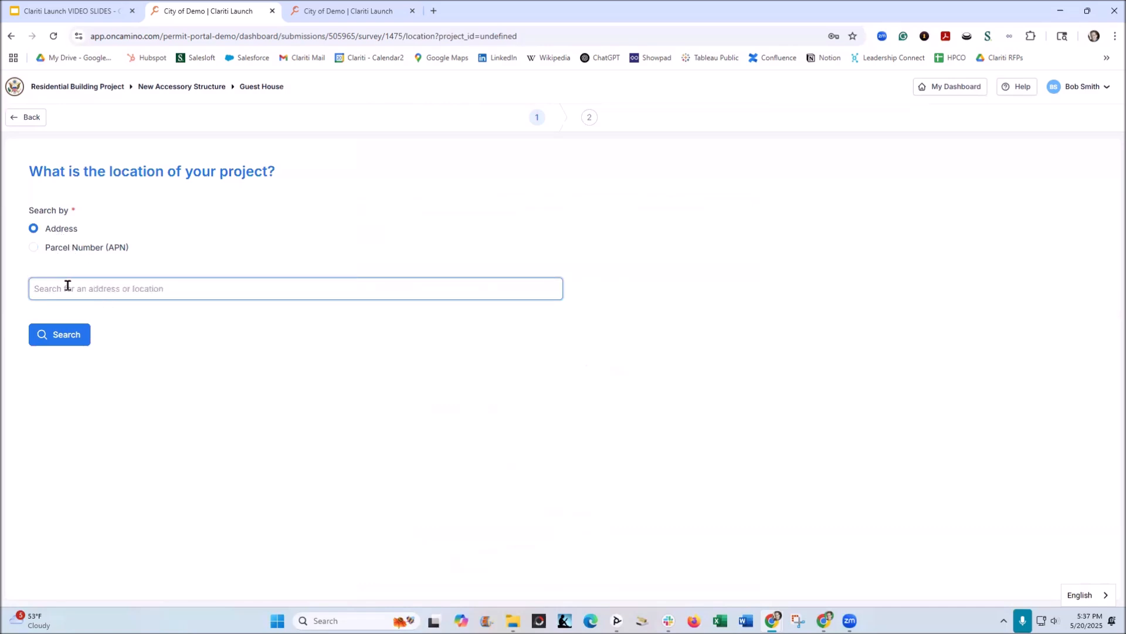
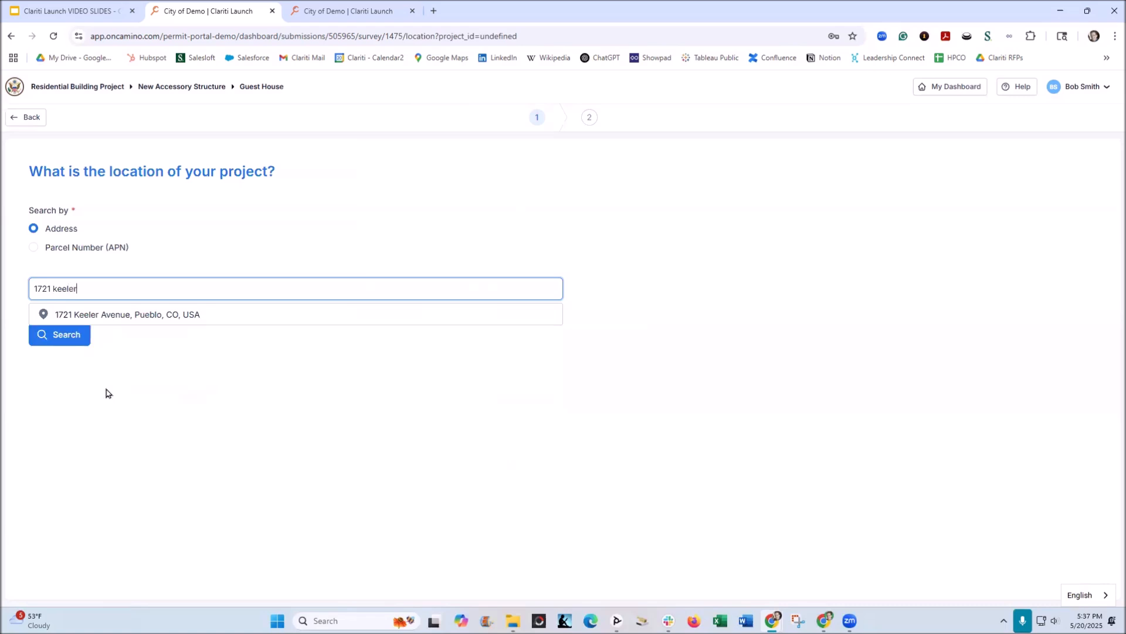
pyautogui.click(119, 317)
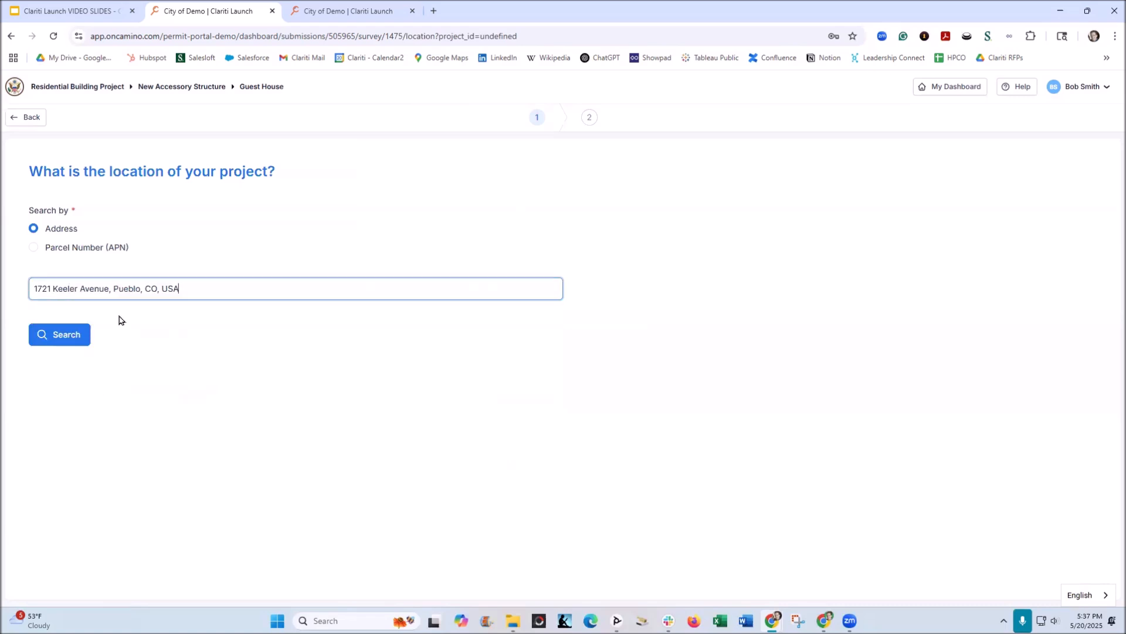
pyautogui.click(66, 340)
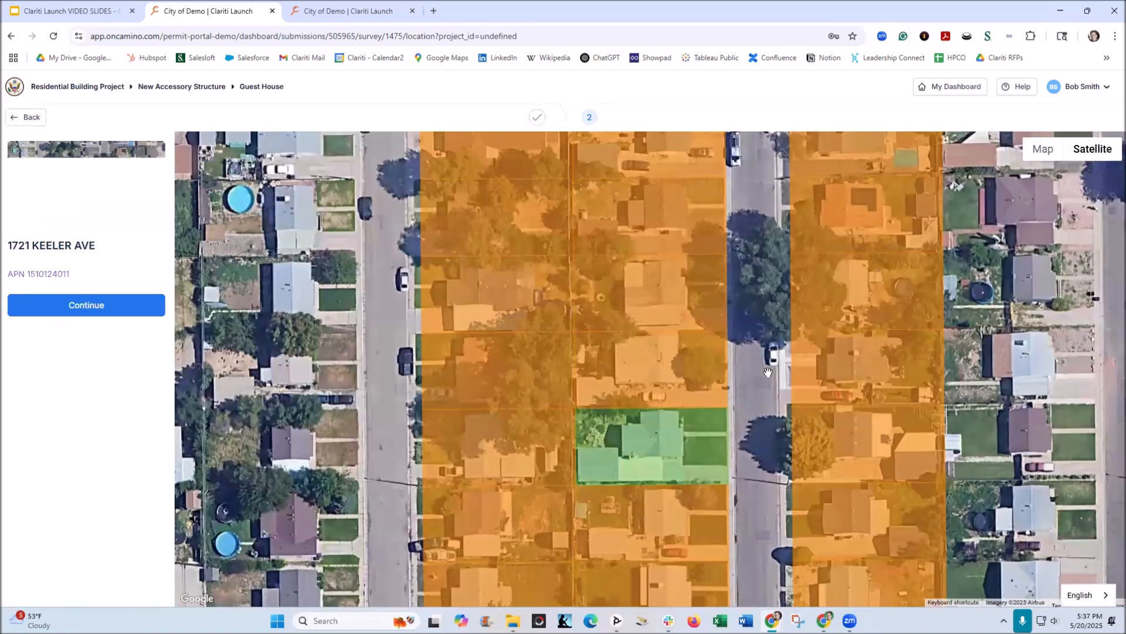
# Select the searched address's parcel on the satellite map and continue with it as the project location.
pyautogui.click(653, 375)
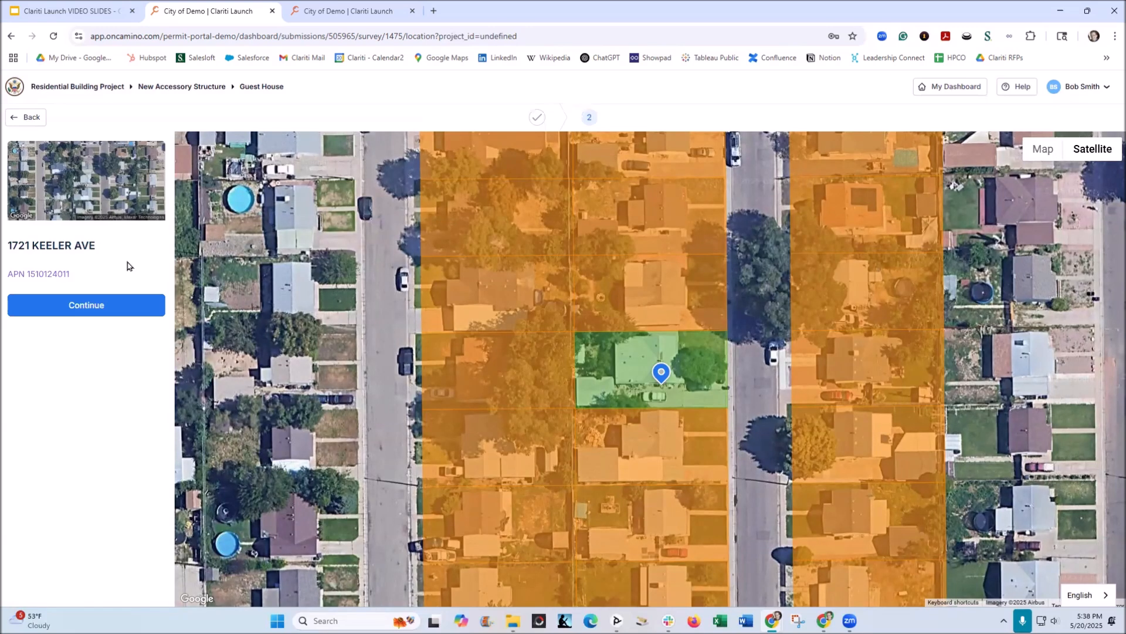
pyautogui.click(75, 276)
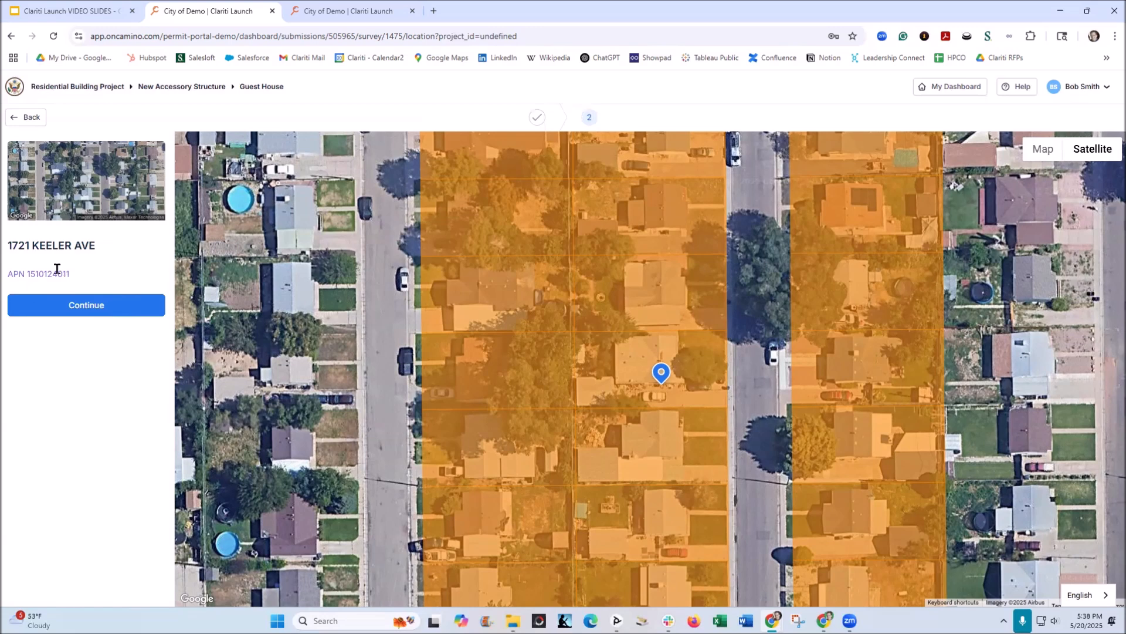
pyautogui.click(89, 311)
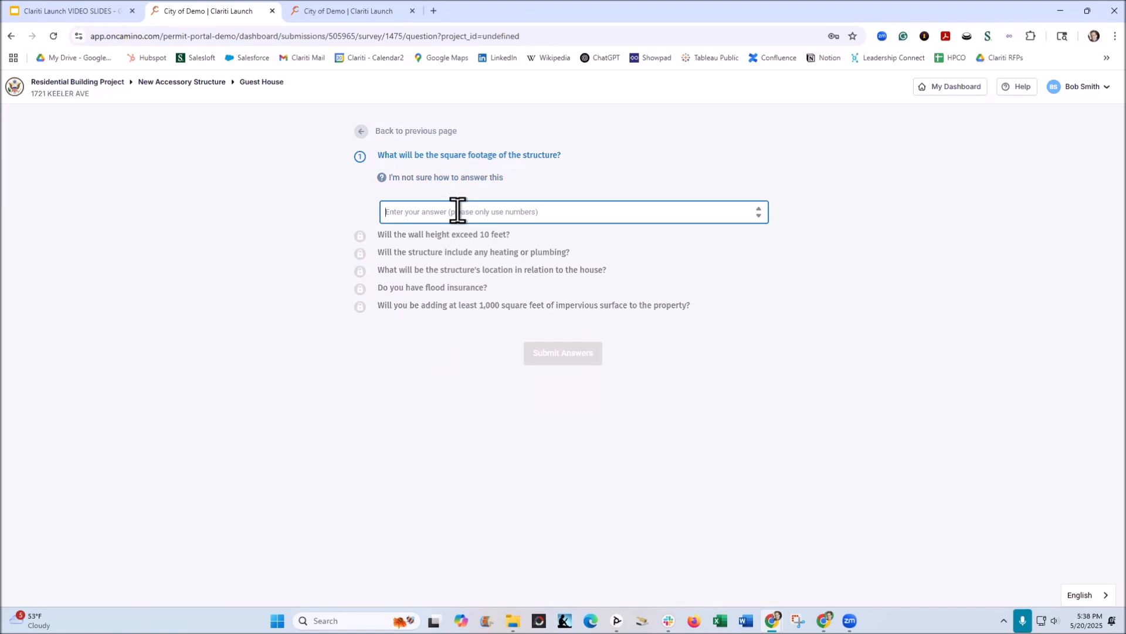
# Enter 2000 as the structure's square footage, consult the wall height help, and answer Yes to walls over 10 feet and to heating or plumbing.
pyautogui.write('2000')
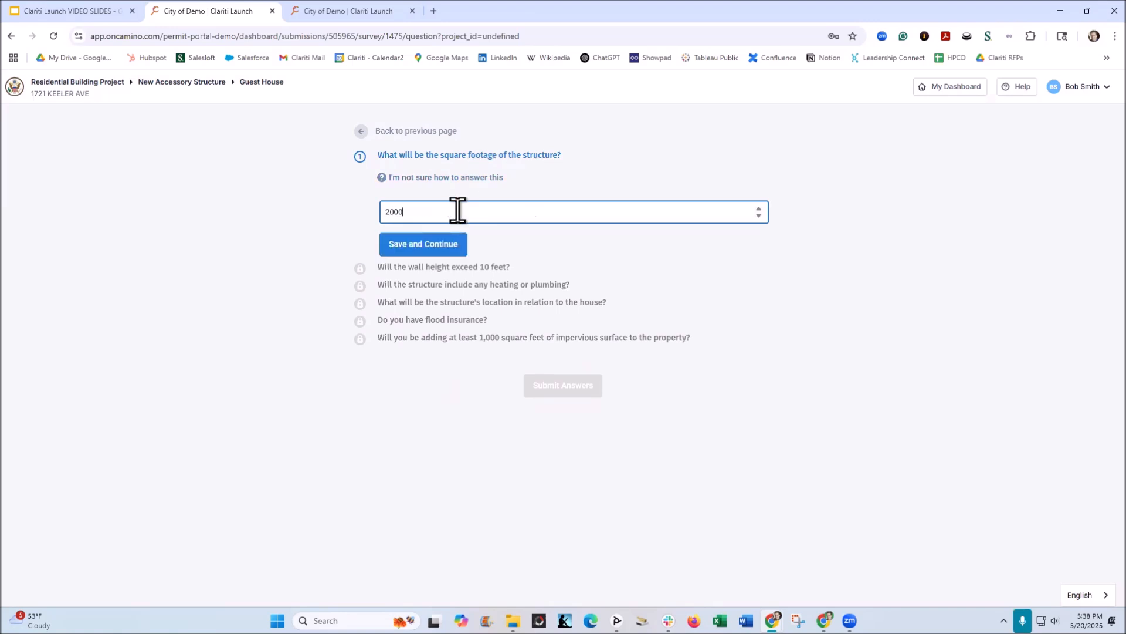
pyautogui.click(444, 256)
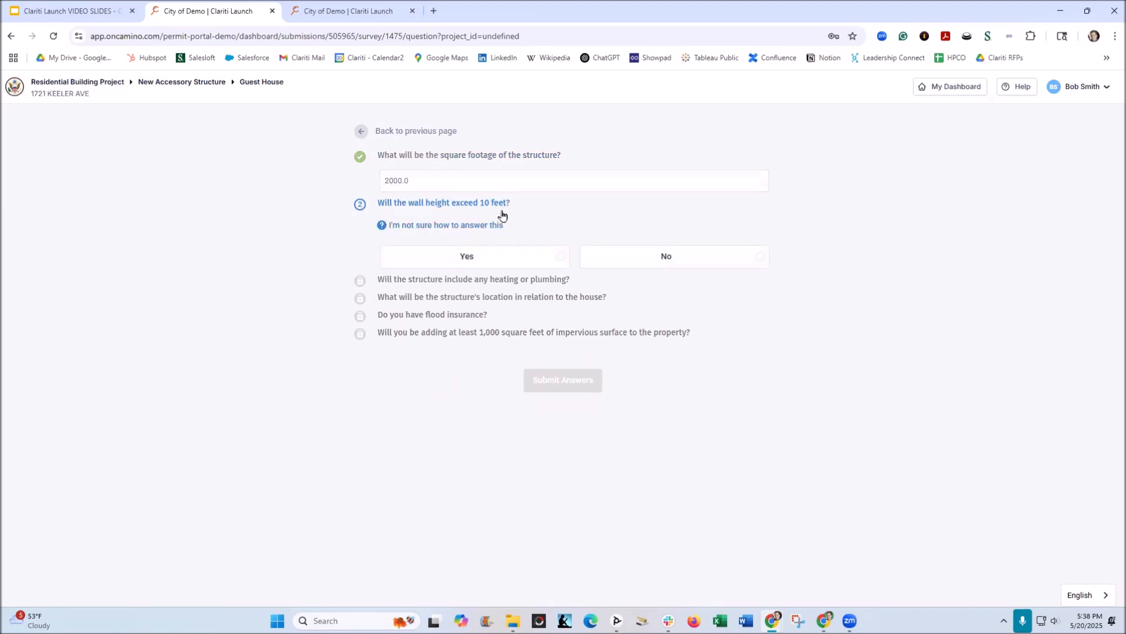
pyautogui.click(459, 225)
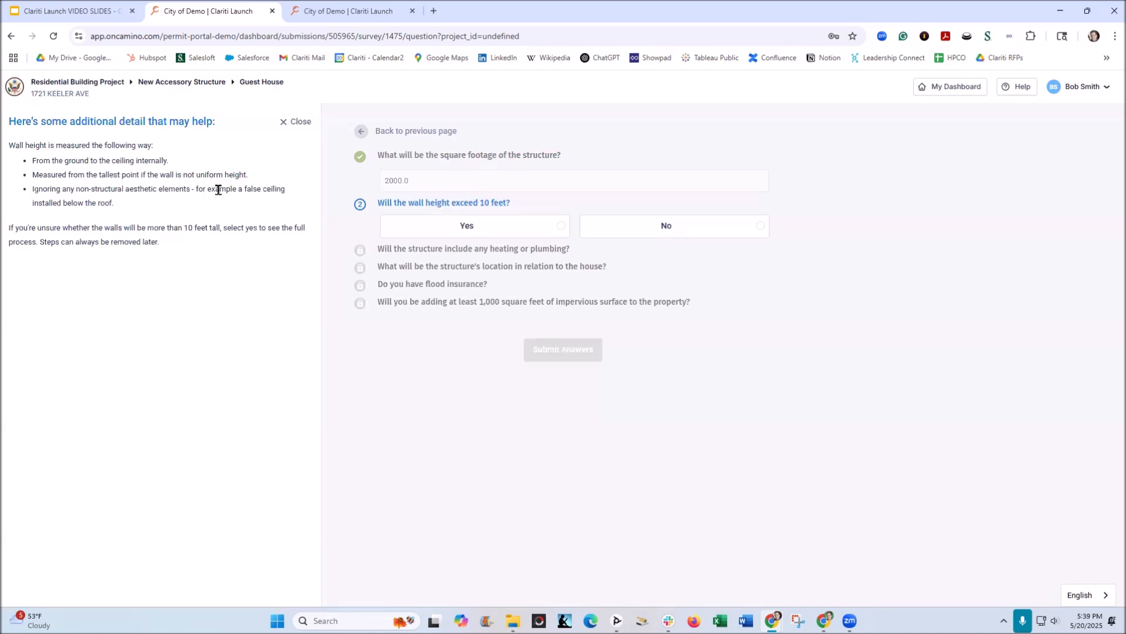
pyautogui.click(475, 231)
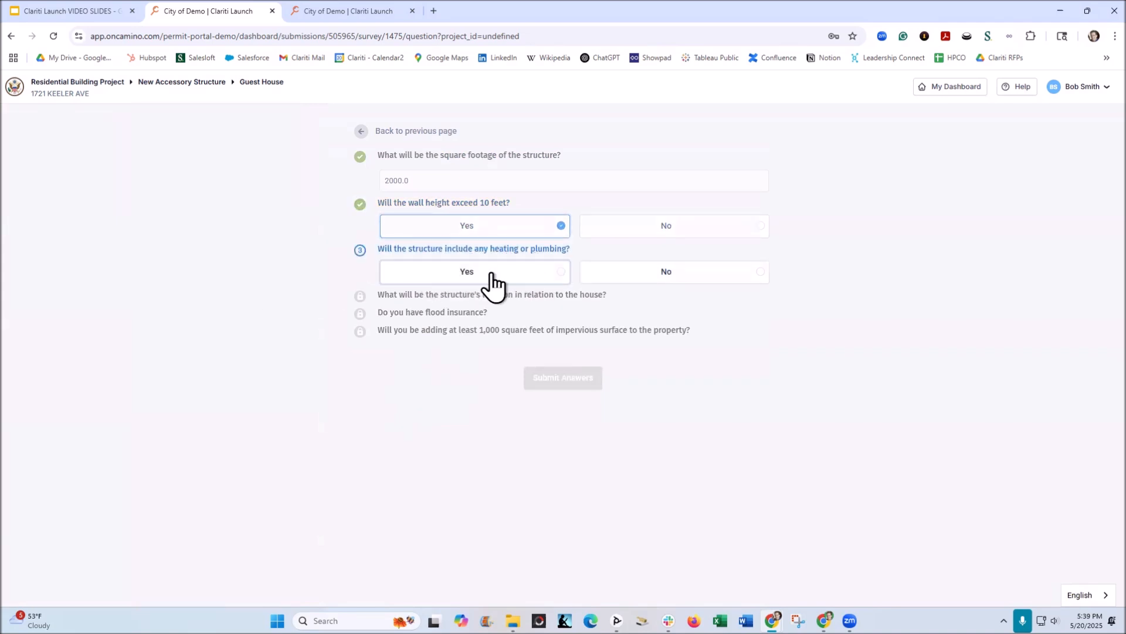
pyautogui.click(492, 281)
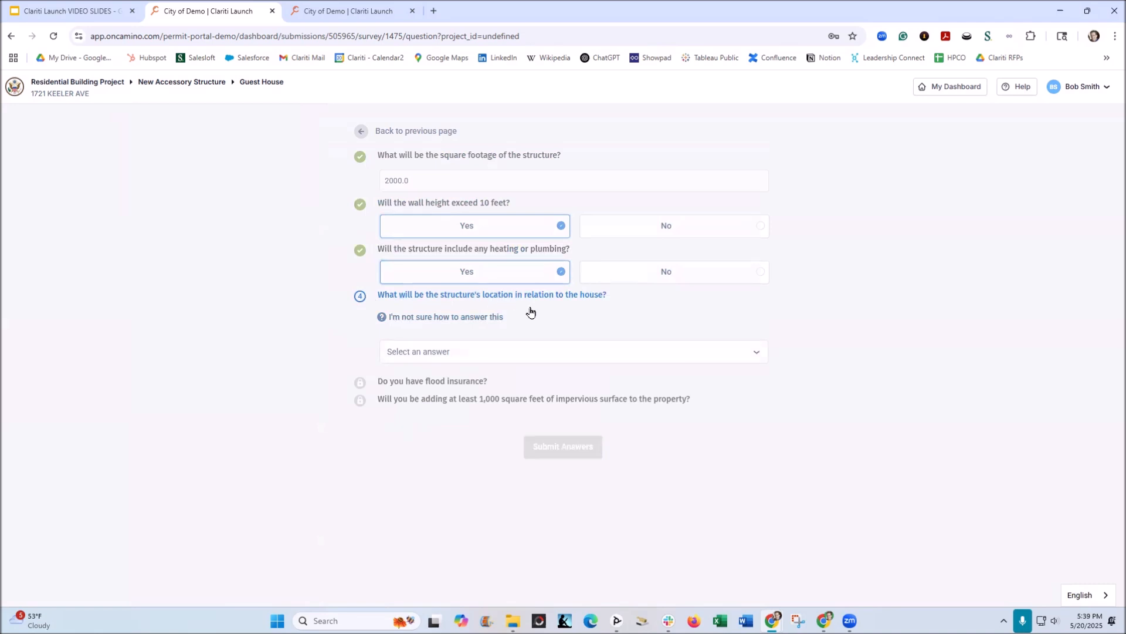
# Set the structure's location to Rear, answer Yes to flood insurance and to at least 1,000 square feet of impervious surface, and submit the answers.
pyautogui.click(432, 353)
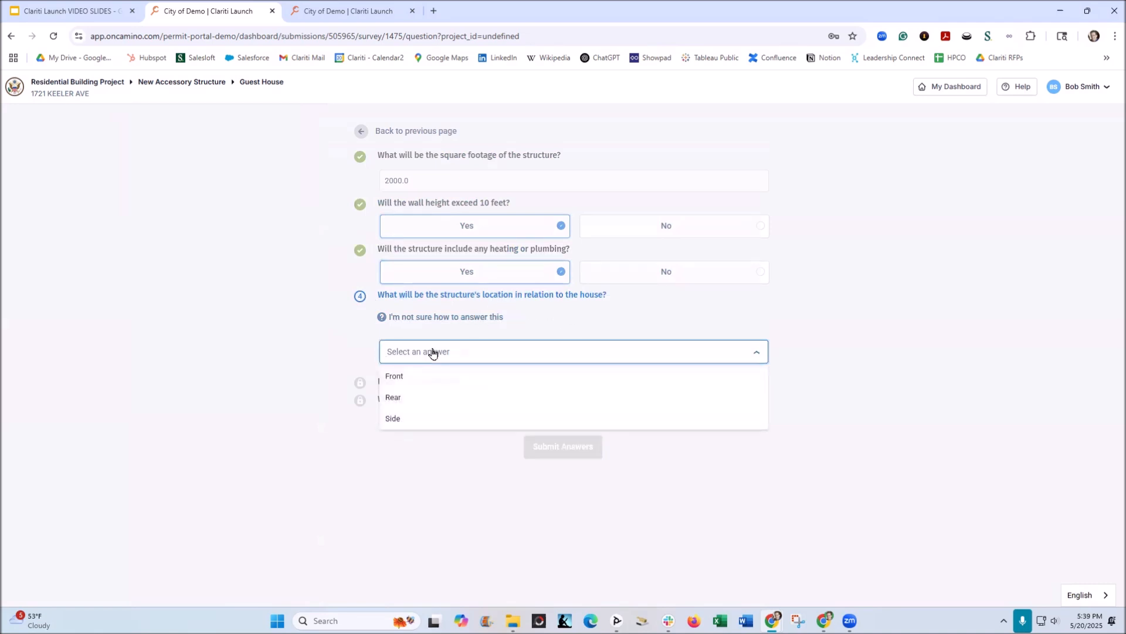
pyautogui.click(395, 401)
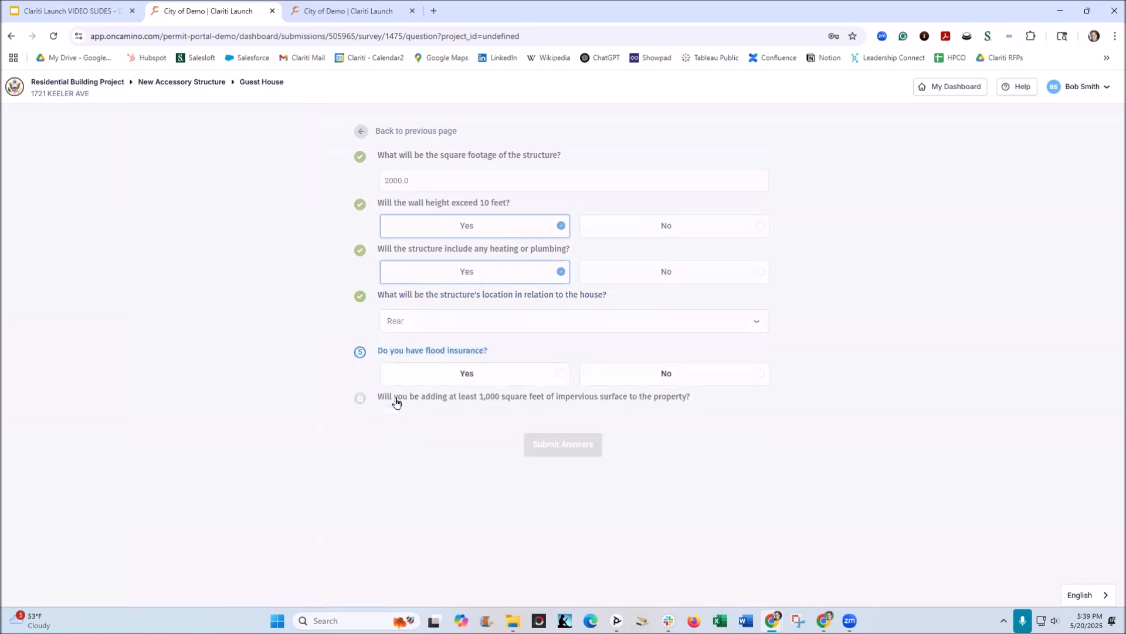
pyautogui.press('ctrl')
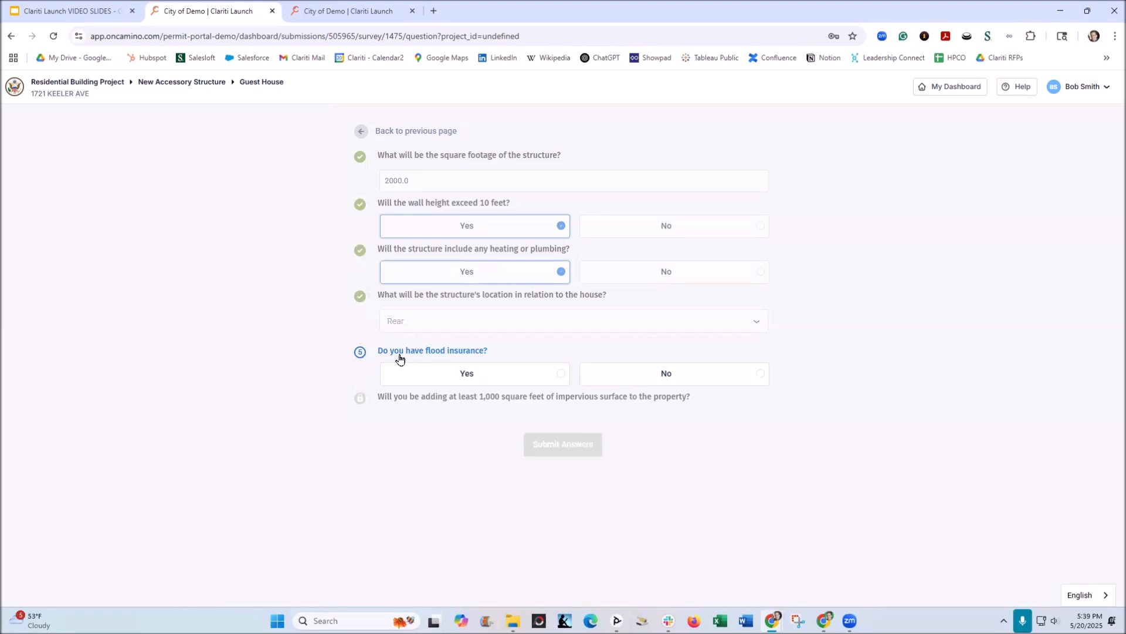
pyautogui.click(473, 379)
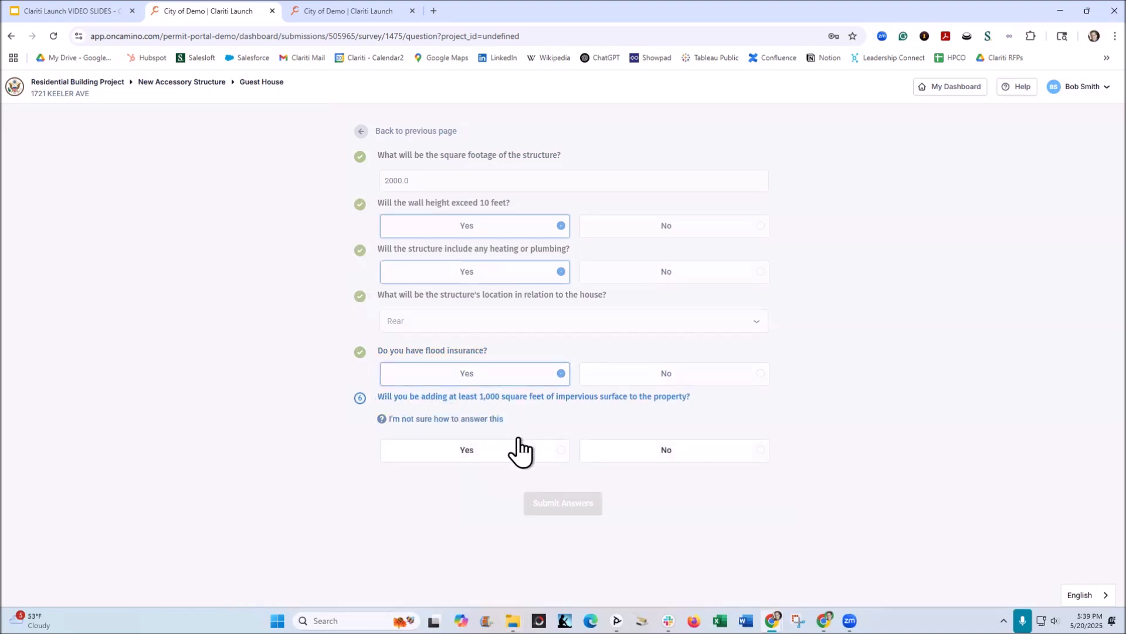
pyautogui.click(499, 451)
pyautogui.click(558, 469)
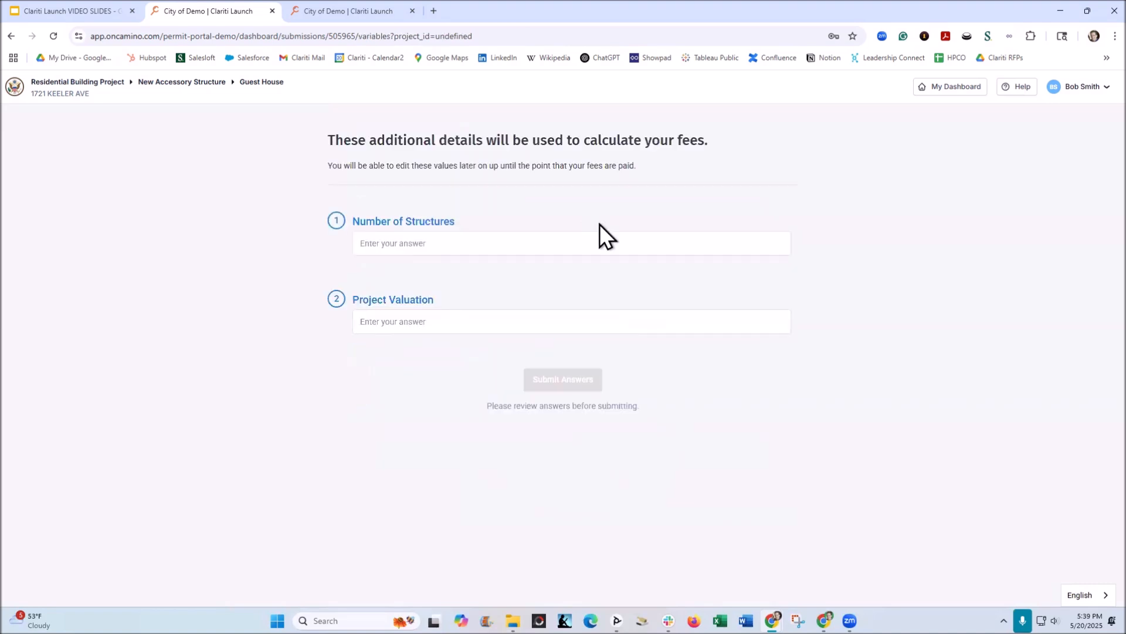
# Submit 2 structures and a $20,000 project valuation for the fee calculation, and start the personalized permit application.
pyautogui.click(597, 178)
pyautogui.click(428, 244)
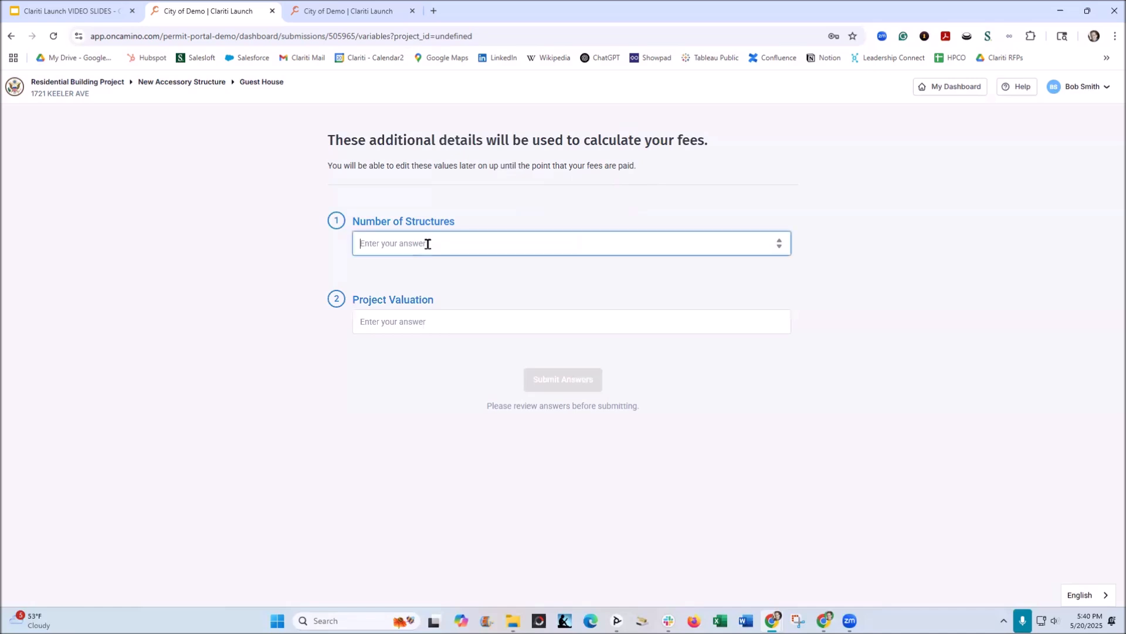
pyautogui.write('2')
pyautogui.click(434, 317)
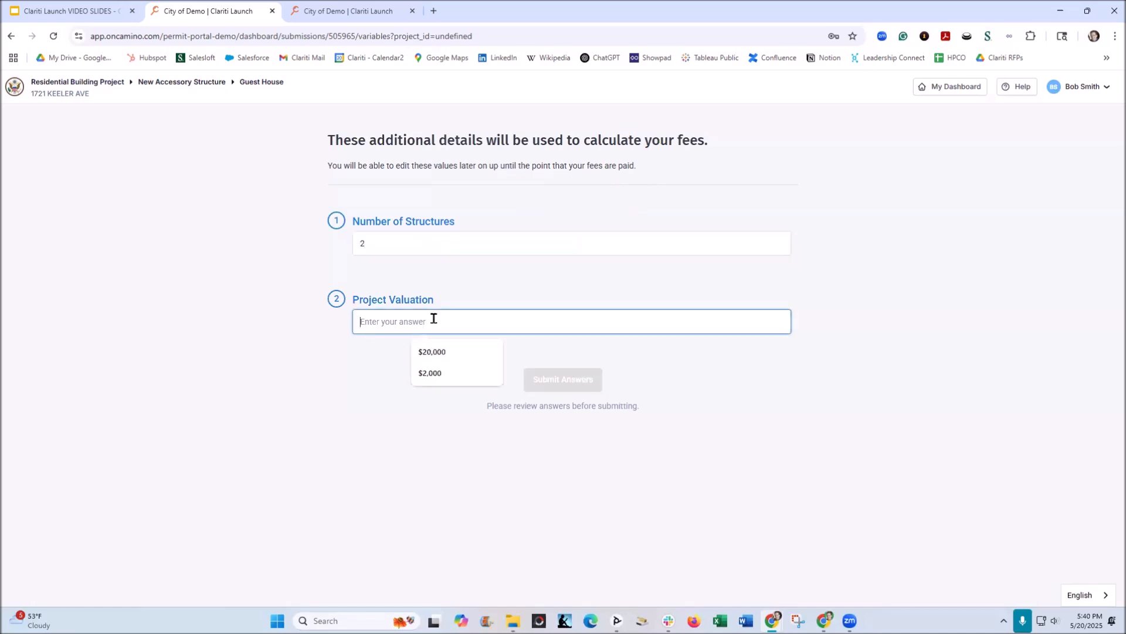
pyautogui.click(446, 352)
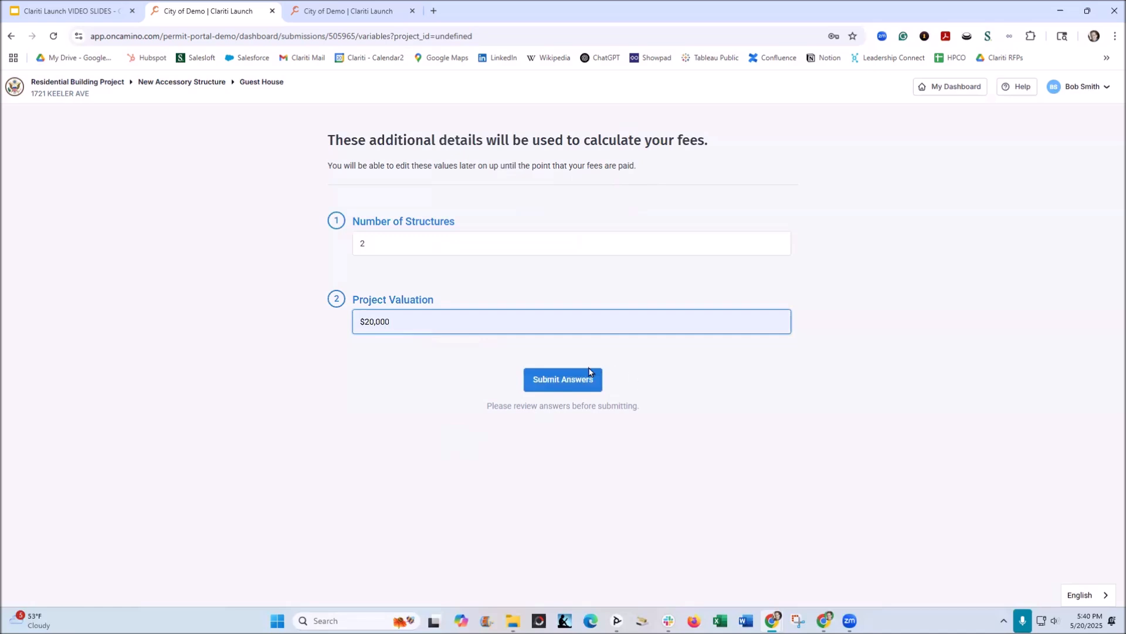
pyautogui.click(567, 381)
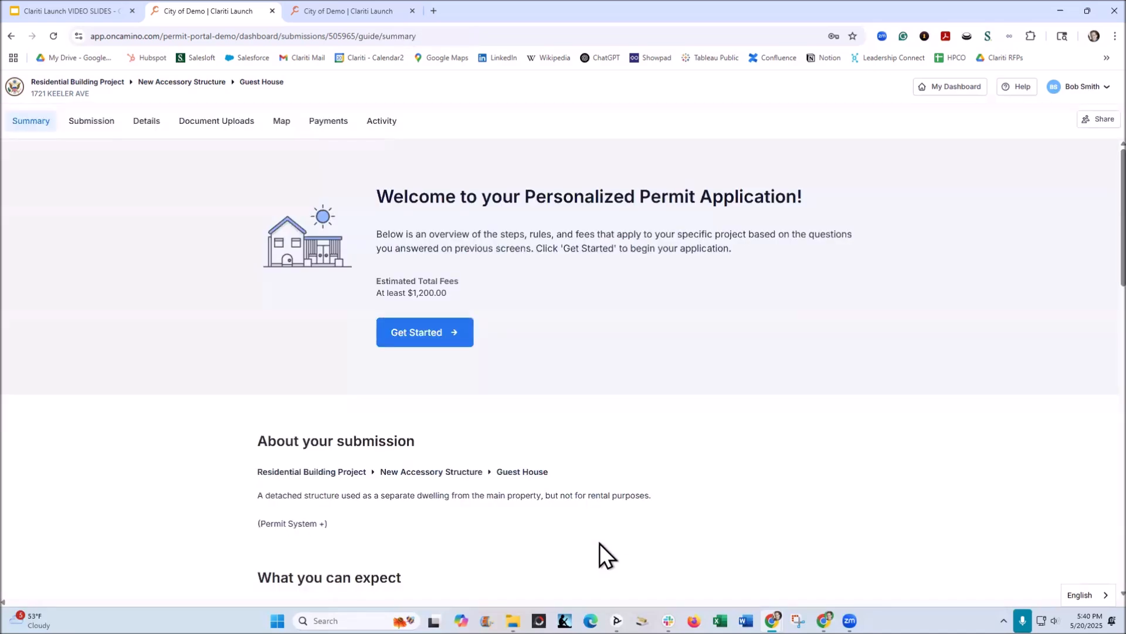
pyautogui.click(414, 334)
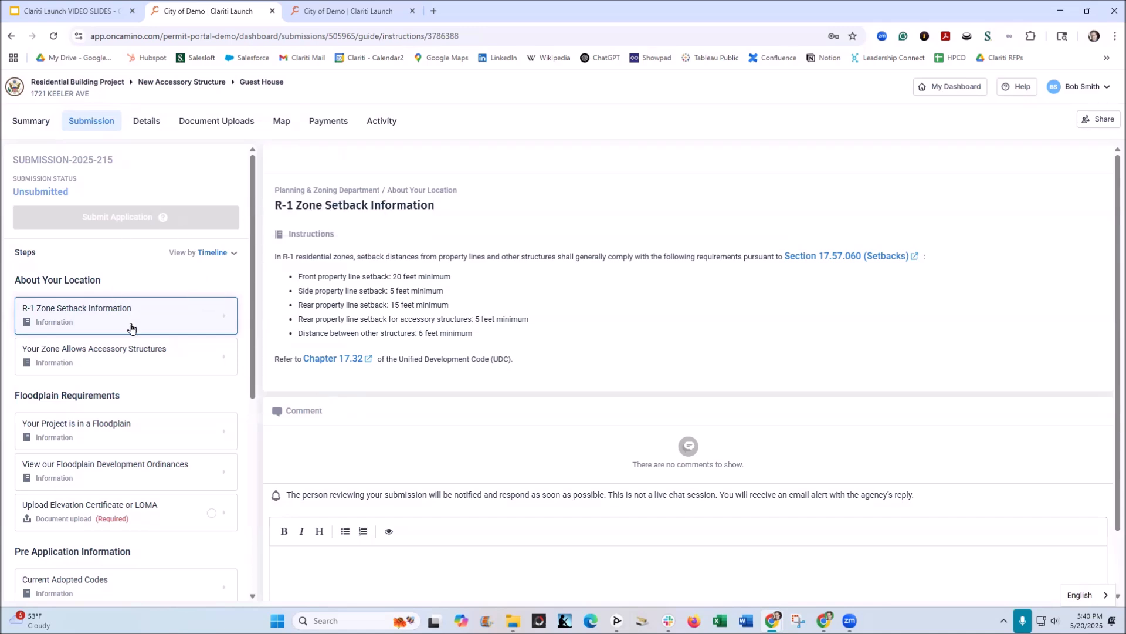
# Look through the submission's list of required steps and review the Residential Accessory Structure Fees and the Residential Application and Plan Review Fee.
pyautogui.scroll(-2, 137, 287)
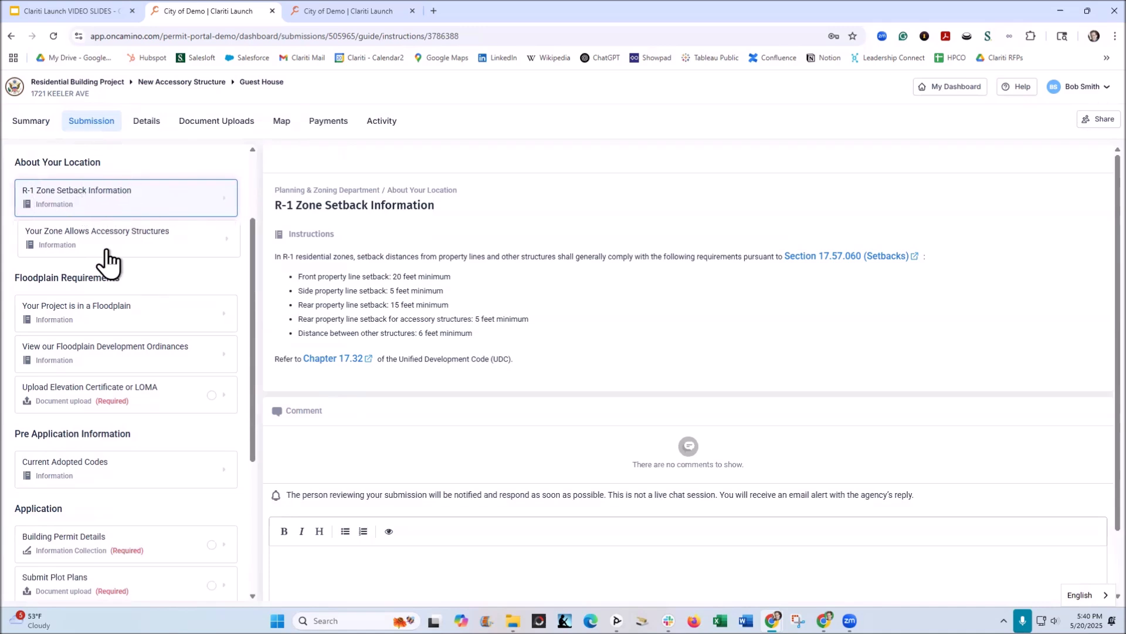
pyautogui.scroll(-2, 103, 287)
pyautogui.scroll(-2, 105, 305)
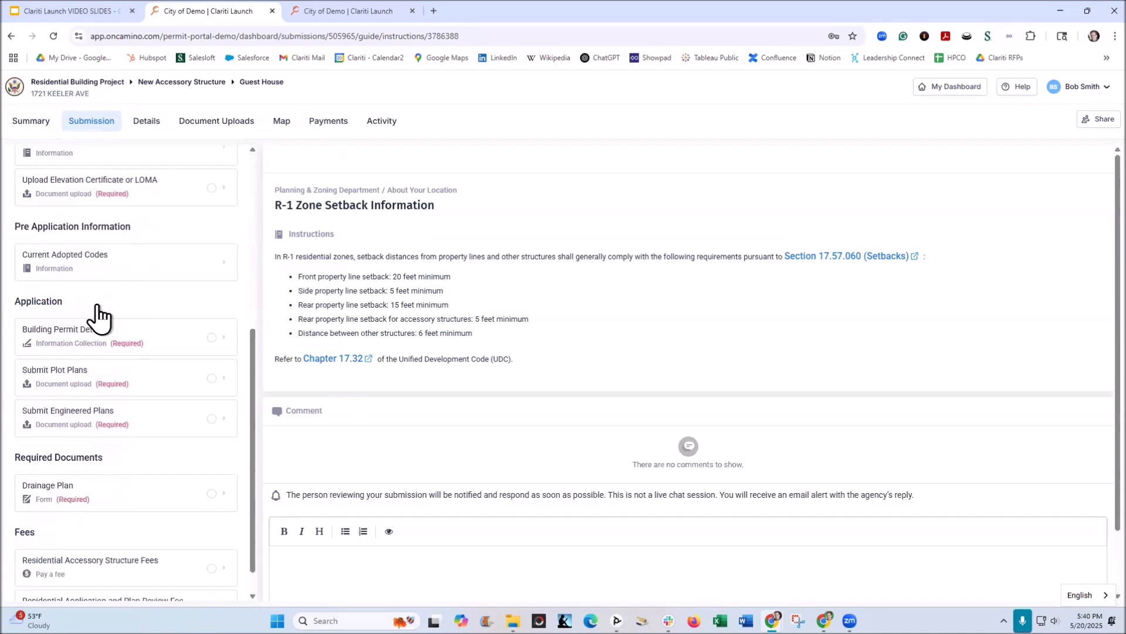
pyautogui.click(121, 315)
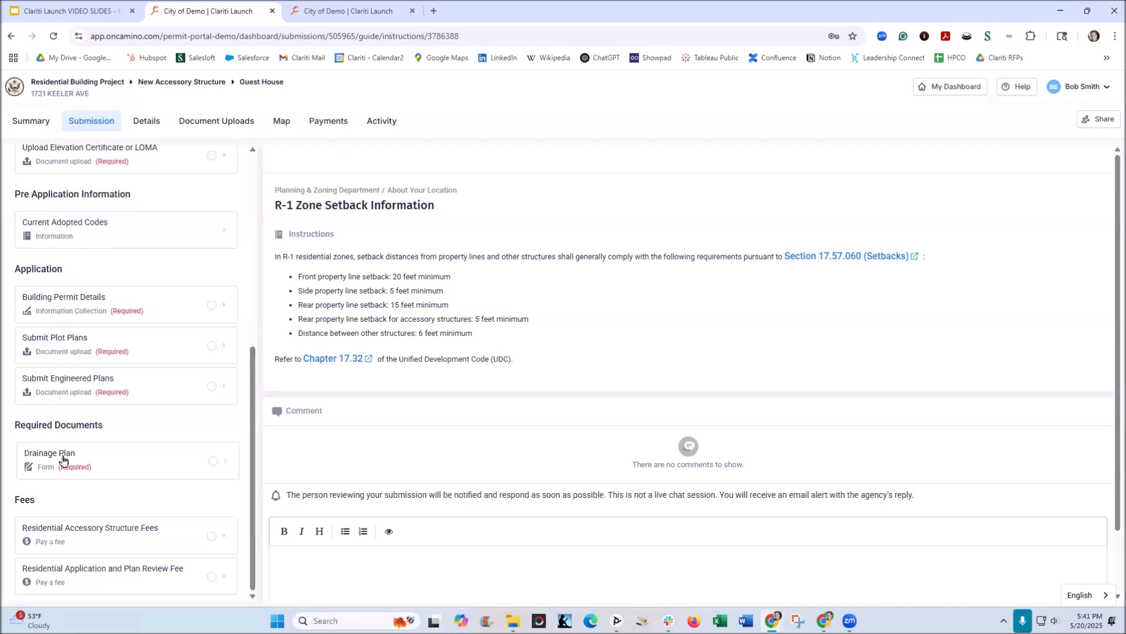
pyautogui.click(71, 546)
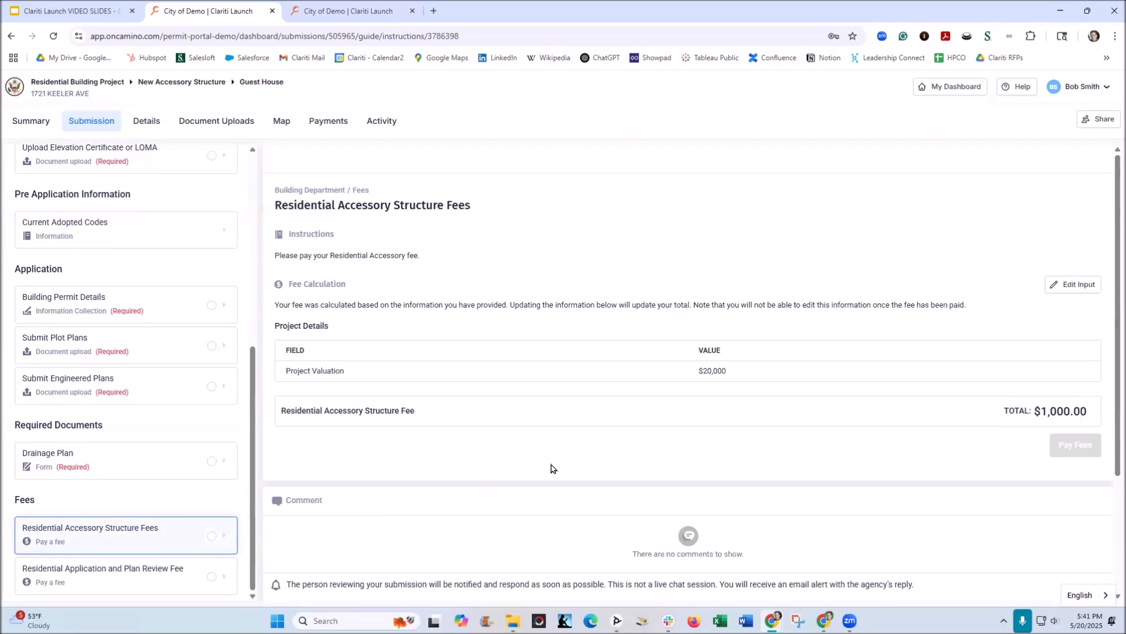
pyautogui.click(139, 581)
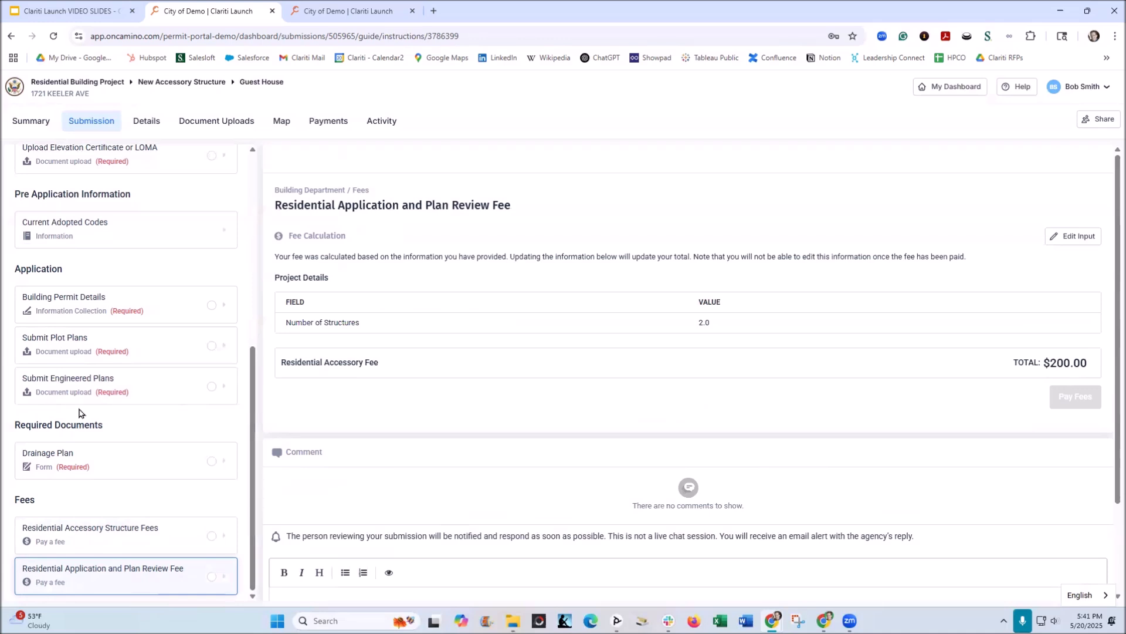
# Review the R-1 Zone Setback Information instructions and the Your Zone Allows Accessory Structures information.
pyautogui.scroll(6, 85, 378)
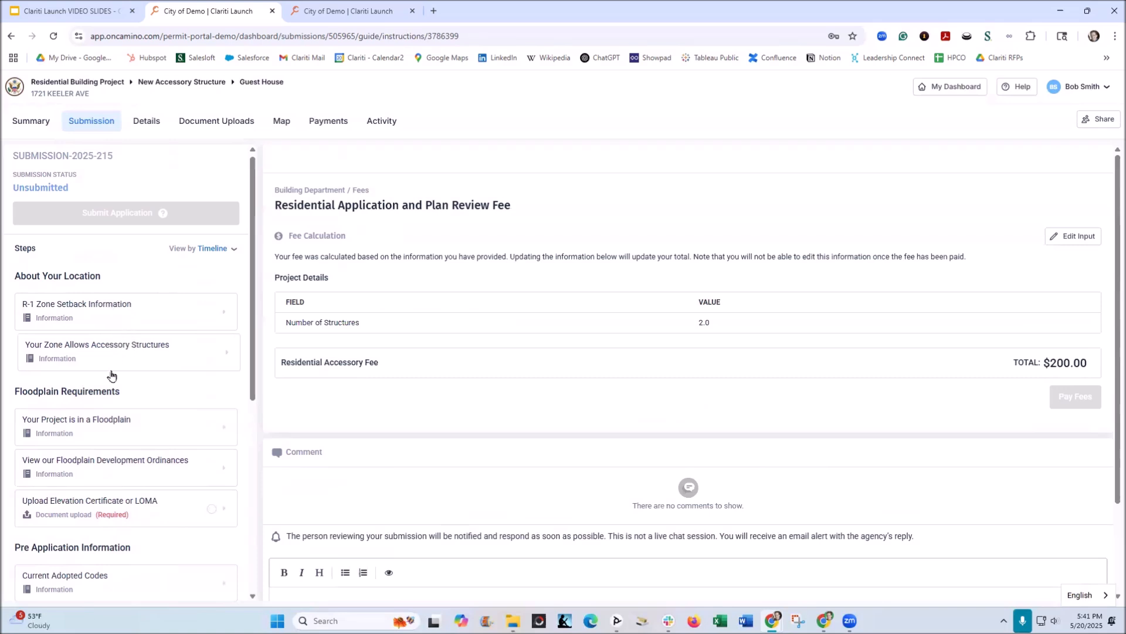
pyautogui.click(89, 320)
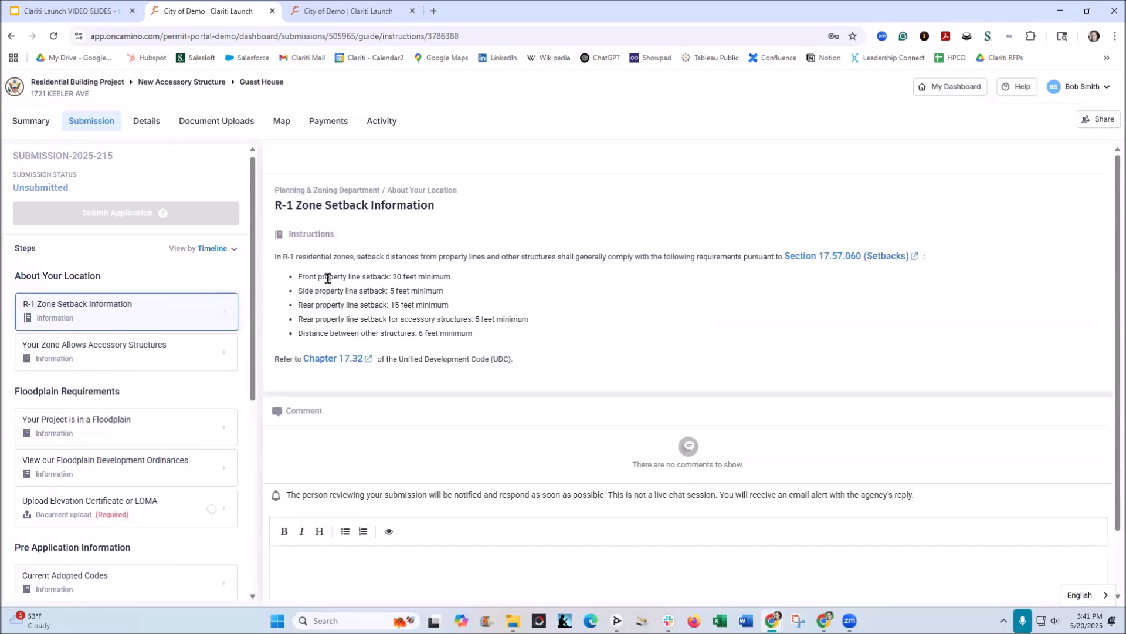
pyautogui.click(433, 348)
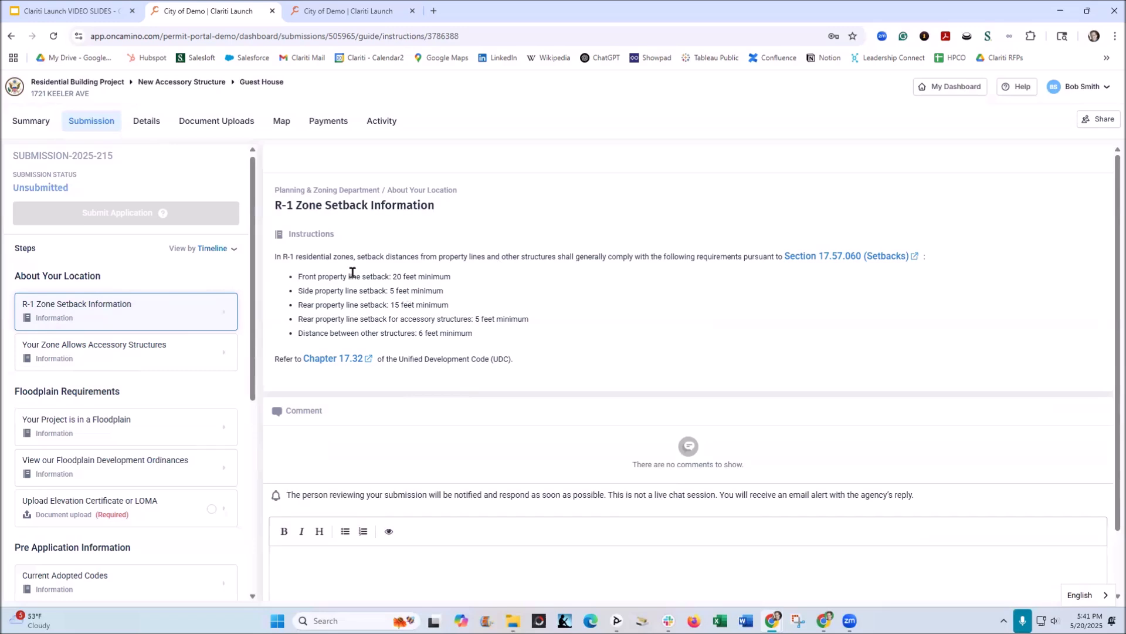
pyautogui.click(294, 264)
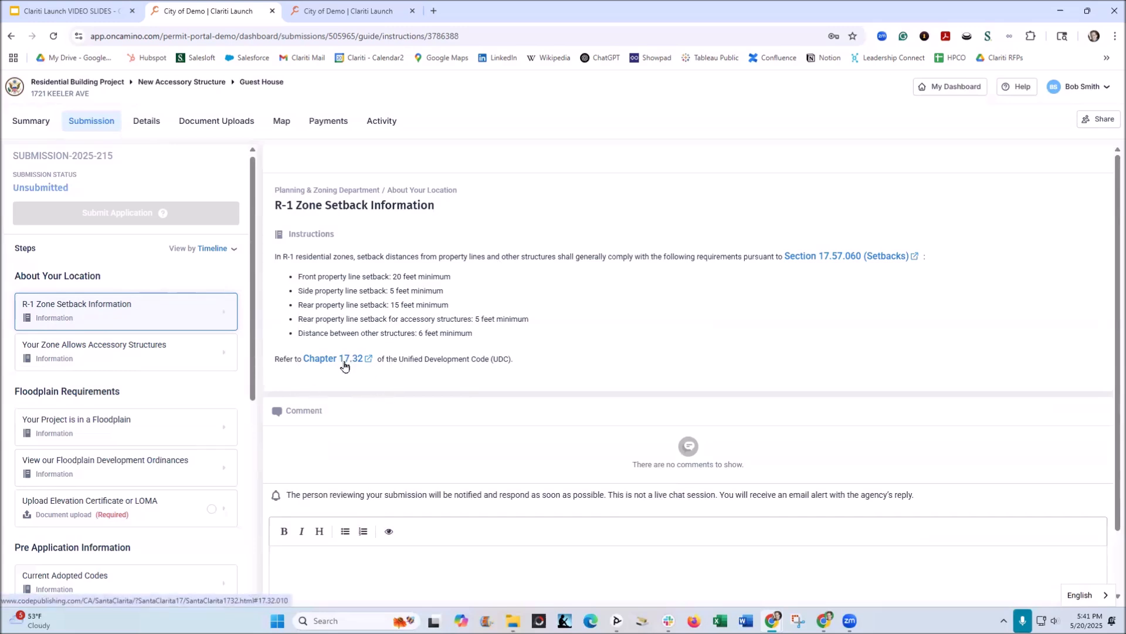
pyautogui.click(810, 261)
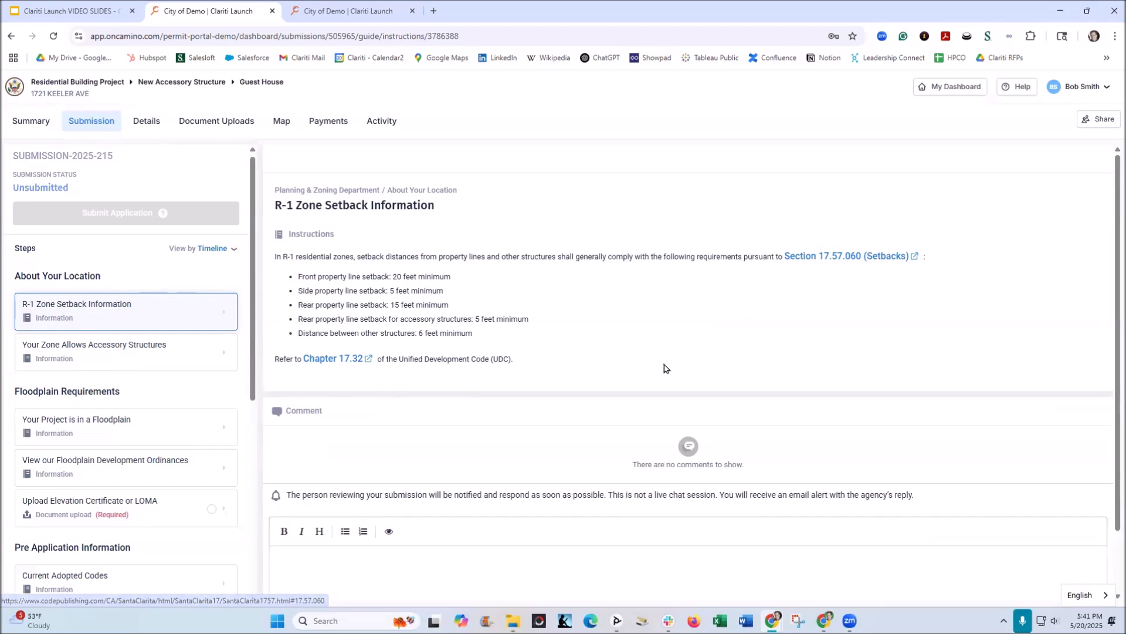
pyautogui.click(94, 349)
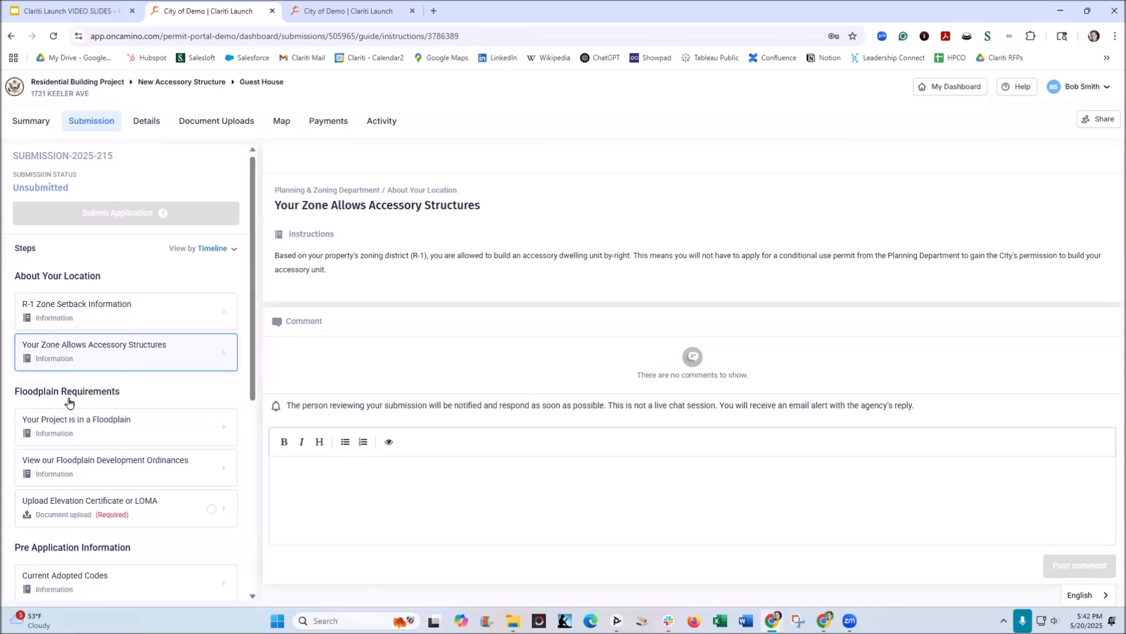
# Read Your Project is in a Floodplain, view its flood hazard diagram separately, and return to consult the Floodplain Development Ordinances.
pyautogui.click(91, 428)
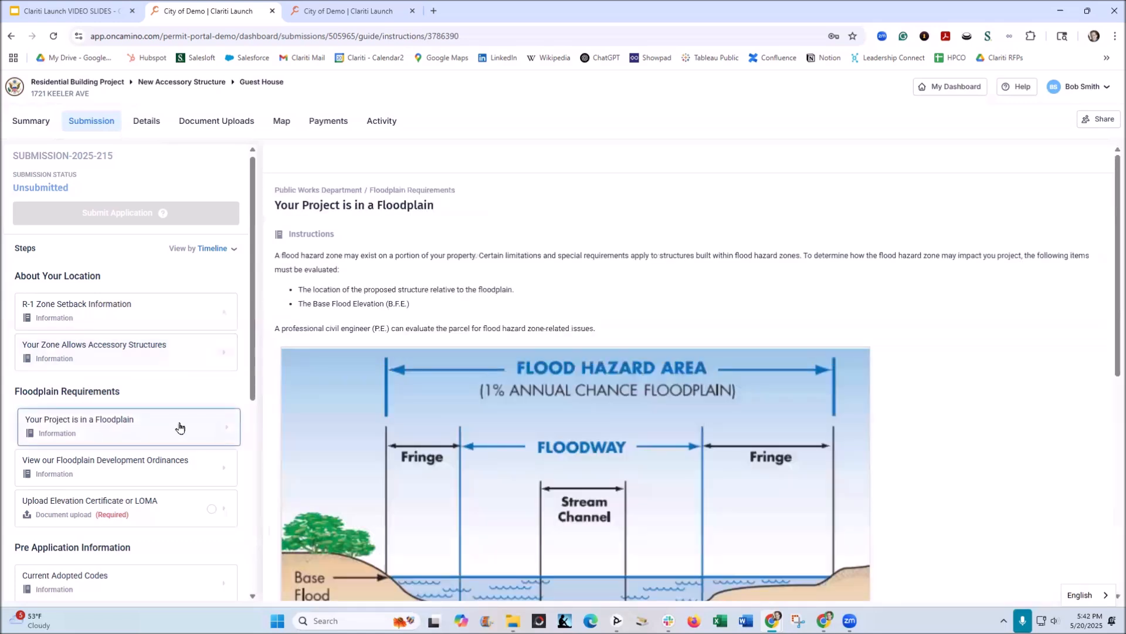
pyautogui.click(390, 207)
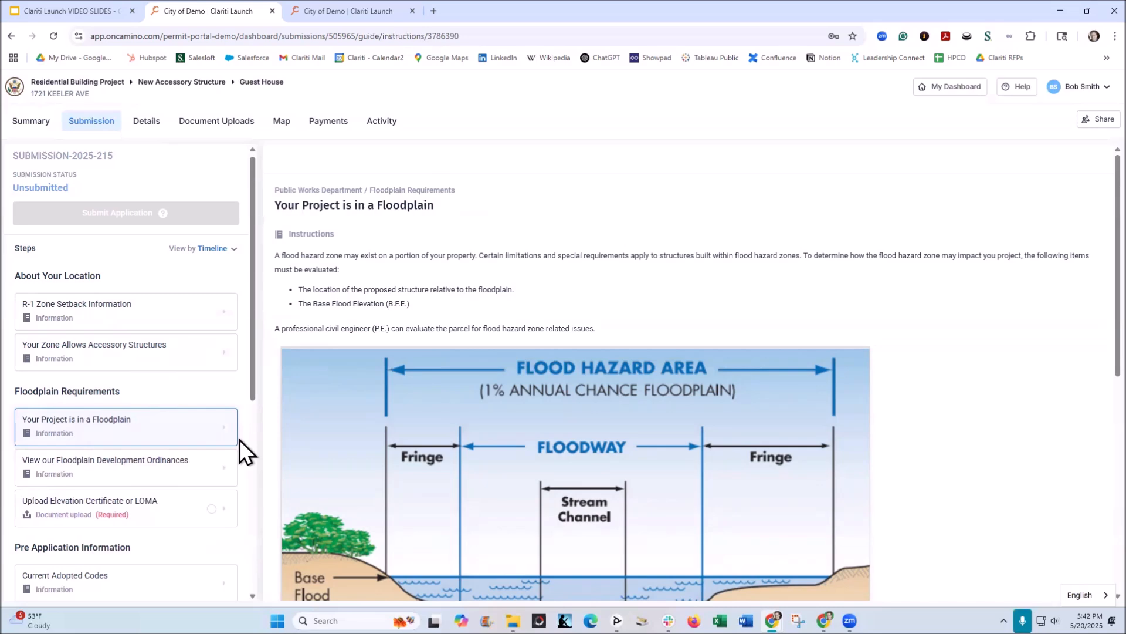
pyautogui.click(549, 412)
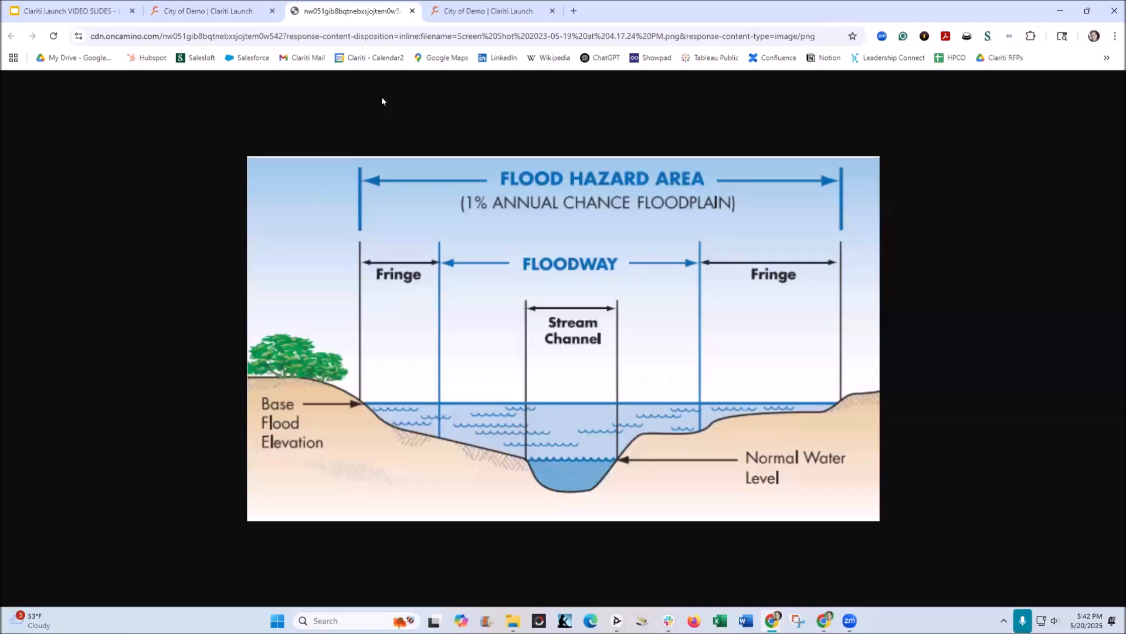
pyautogui.click(237, 9)
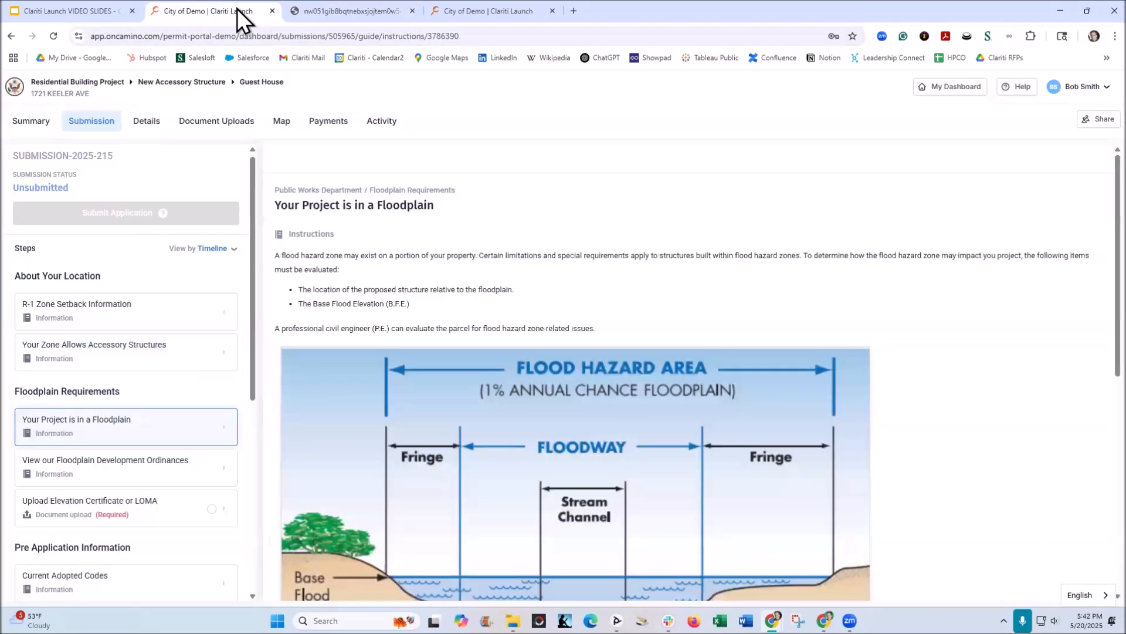
pyautogui.click(150, 464)
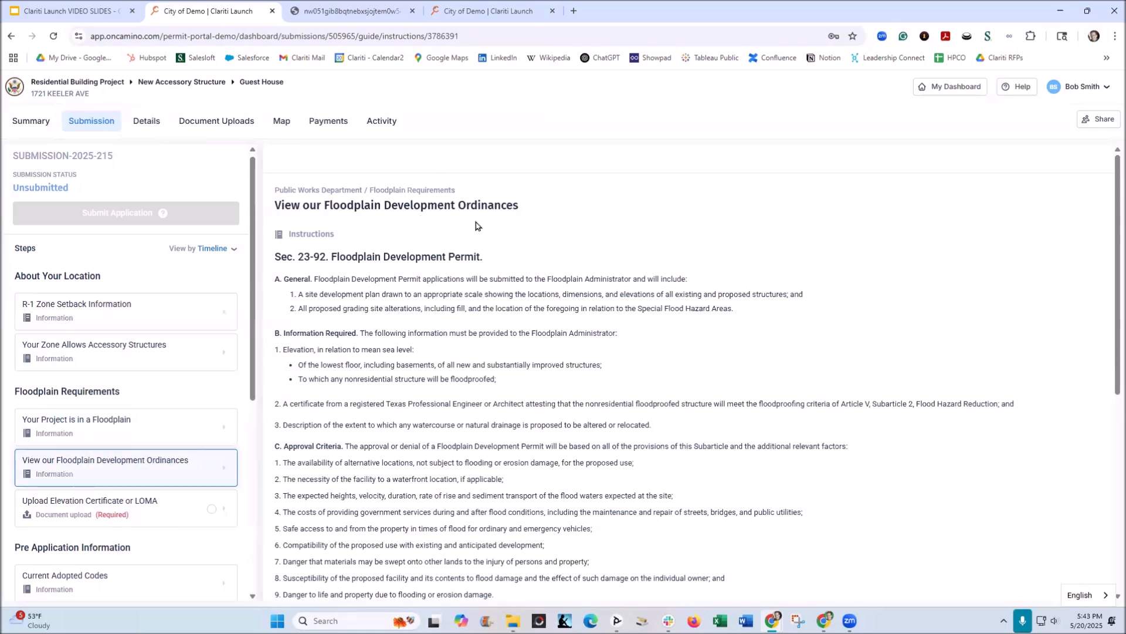
# Review the Upload Elevation Certificate or LOMA requirement, view its attached FEMA elevation certificate PDF, and return to the submission.
pyautogui.click(105, 514)
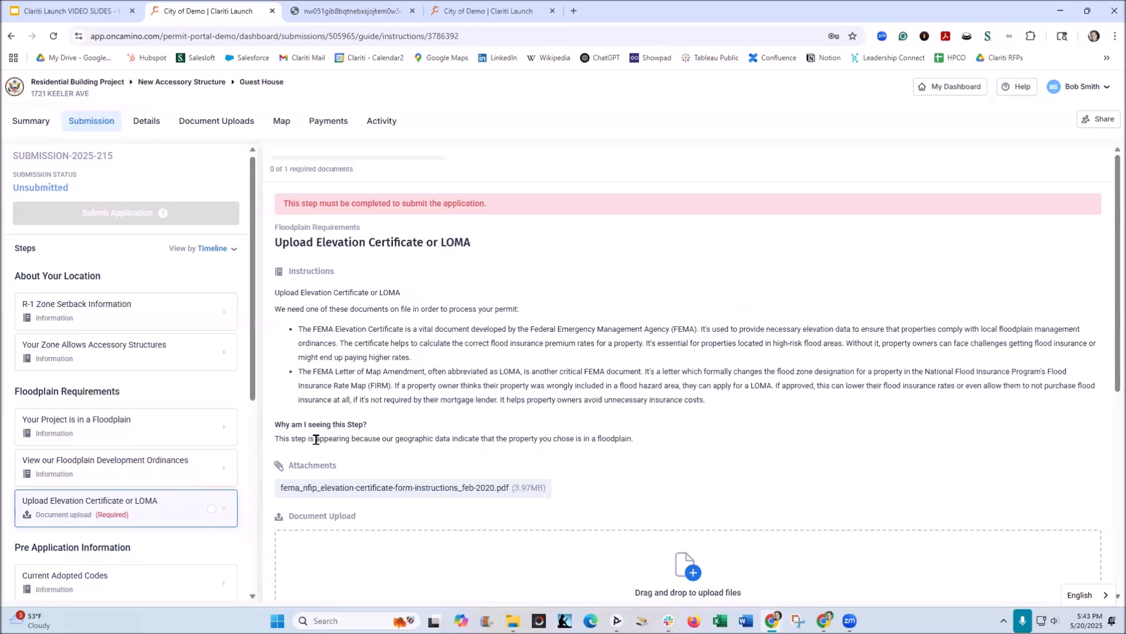
pyautogui.click(93, 516)
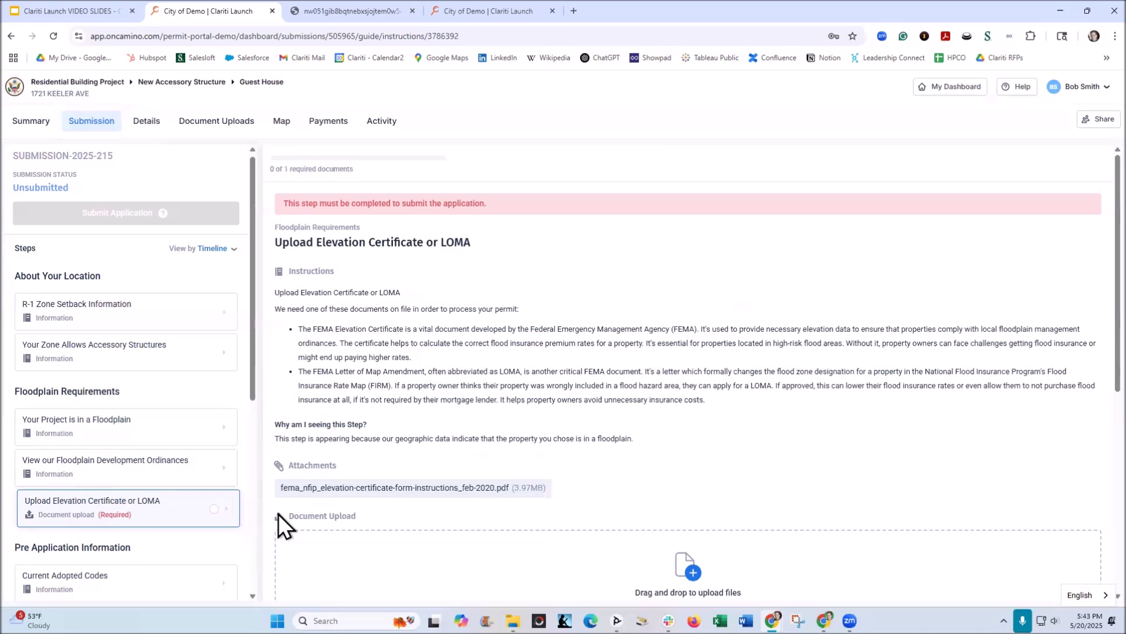
pyautogui.click(397, 493)
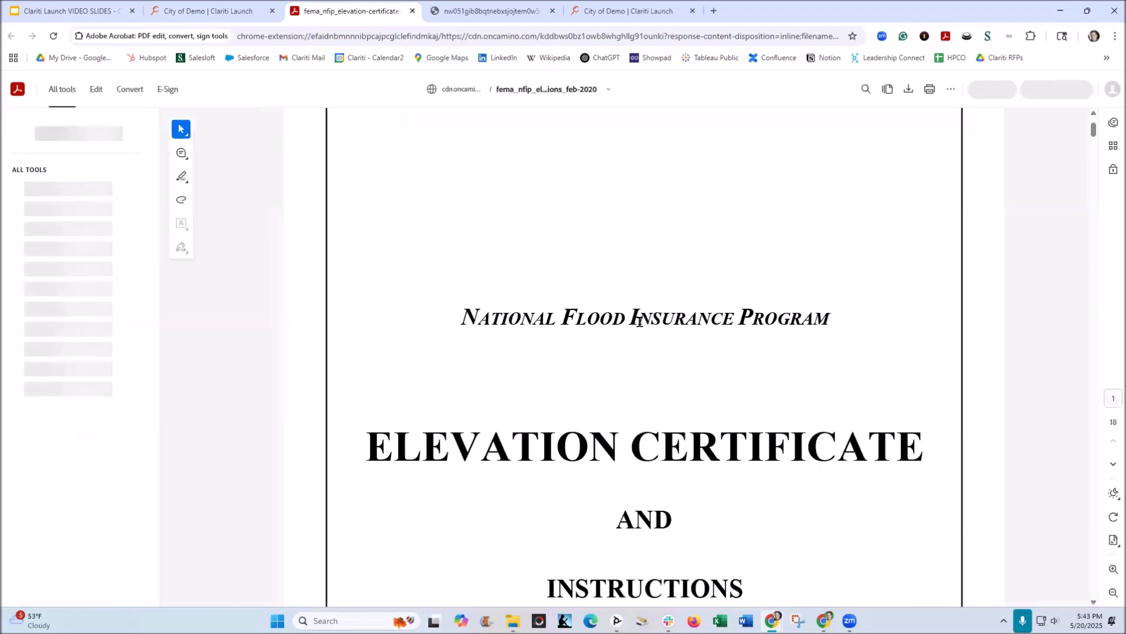
pyautogui.scroll(-2, 646, 329)
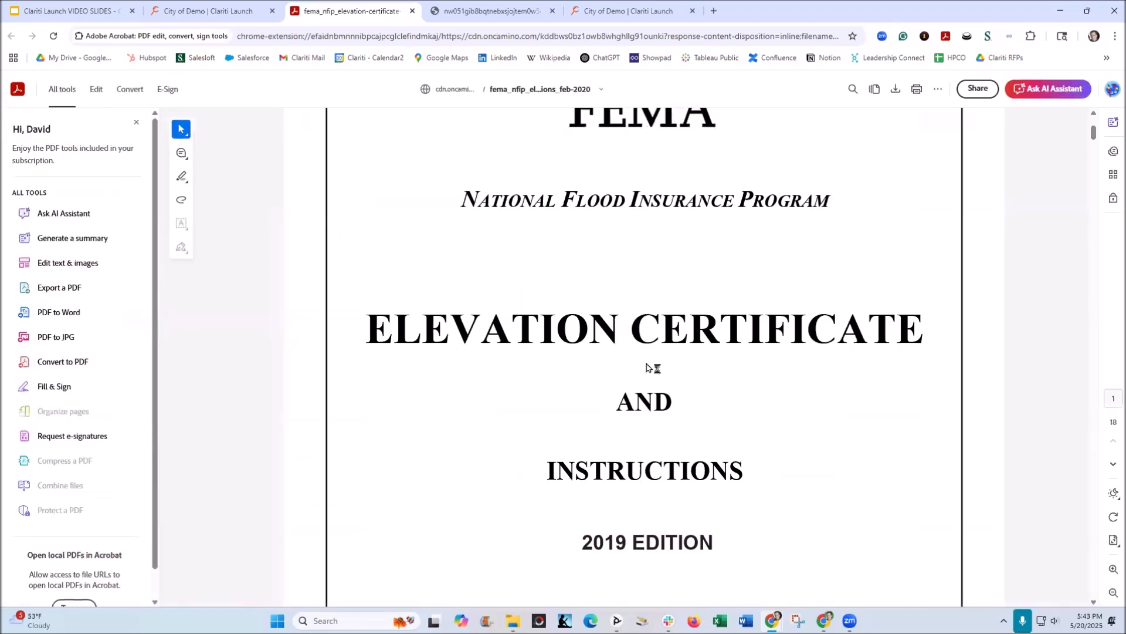
pyautogui.scroll(2, 640, 392)
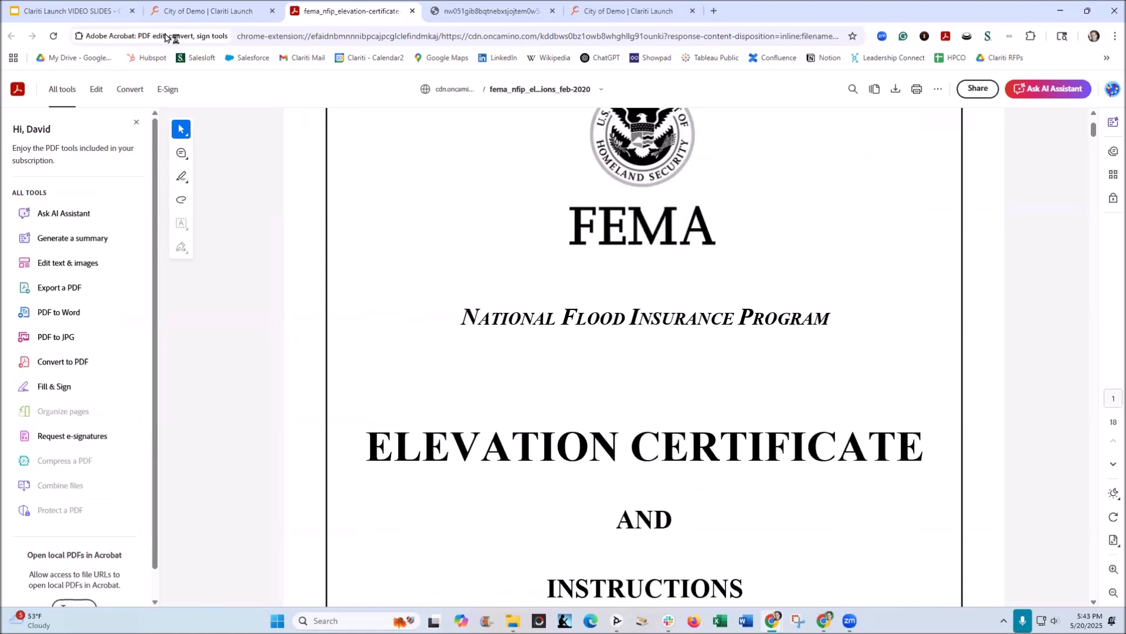
pyautogui.click(217, 11)
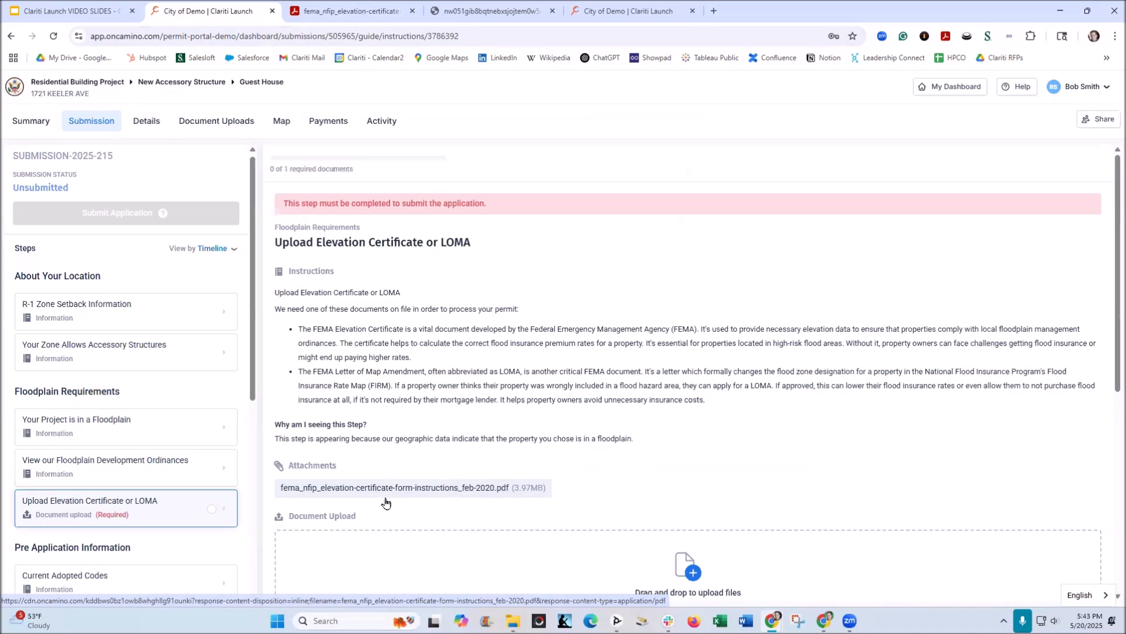
# Examine the Building Permit Details form, including its parcel and property owner fields.
pyautogui.scroll(-2, 214, 498)
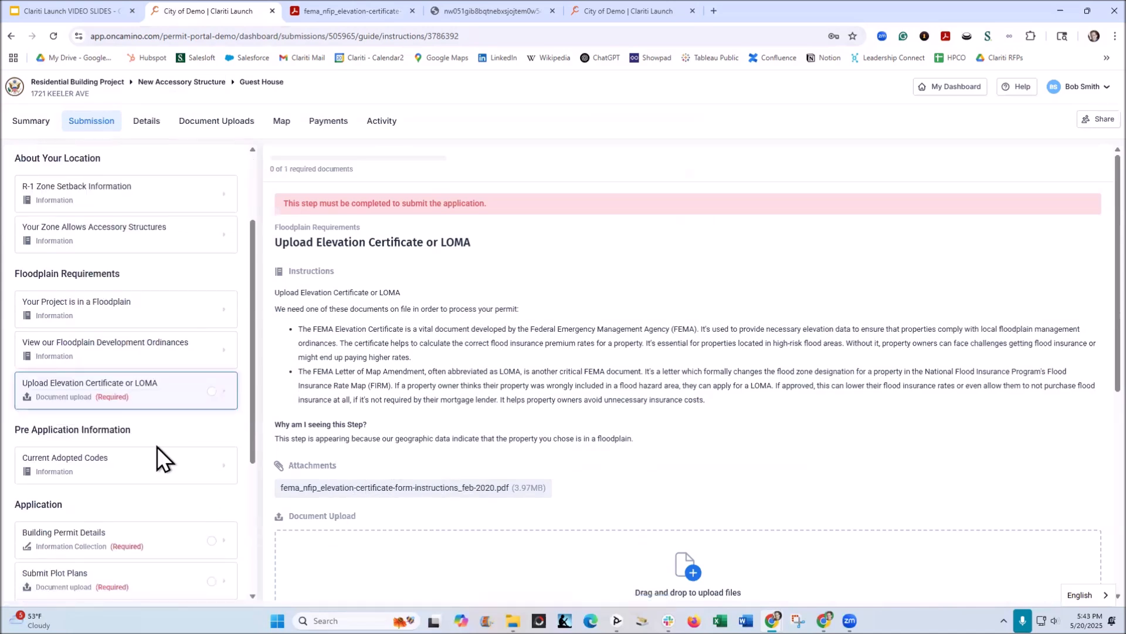
pyautogui.scroll(-2, 156, 446)
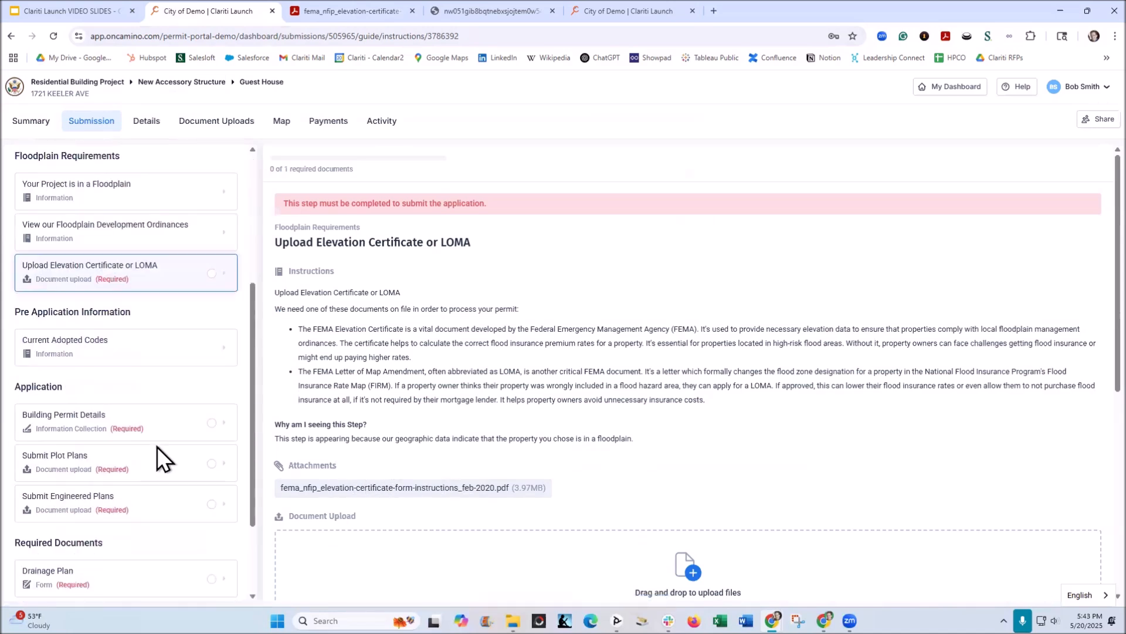
pyautogui.click(82, 422)
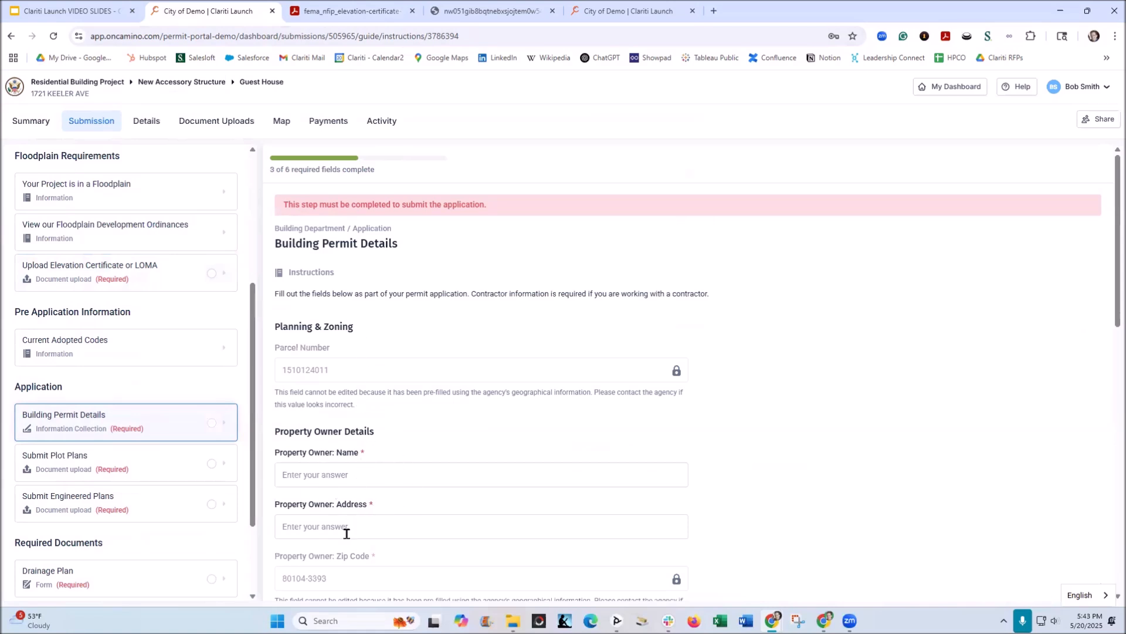
pyautogui.scroll(-2, 364, 510)
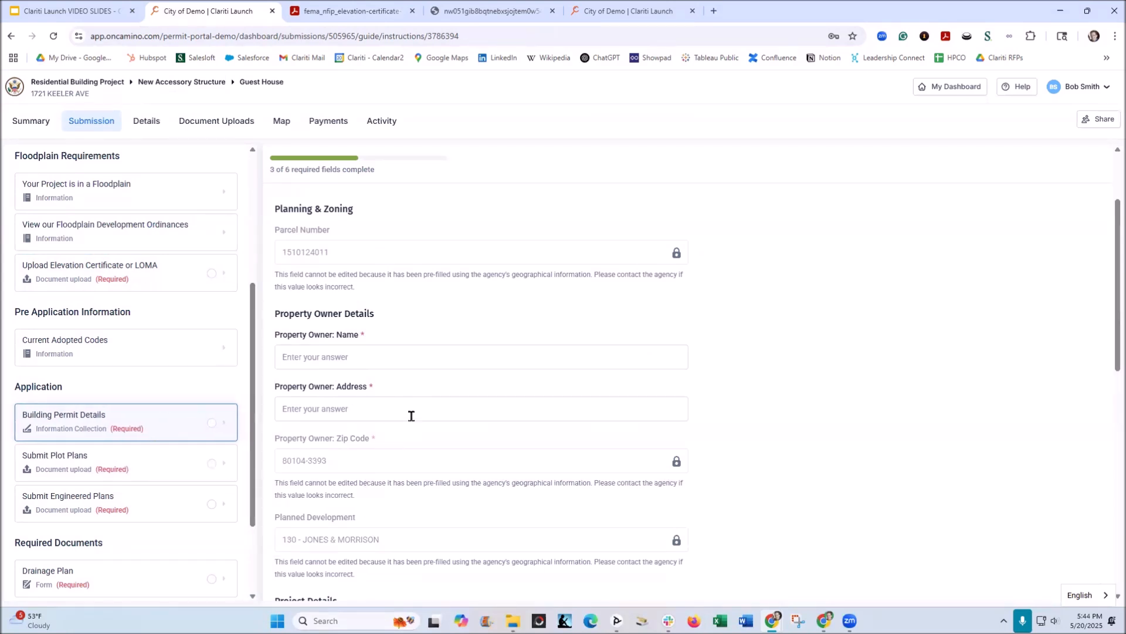
# Review the upload instructions for Submit Plot Plans and Submit Engineered Plans.
pyautogui.click(92, 468)
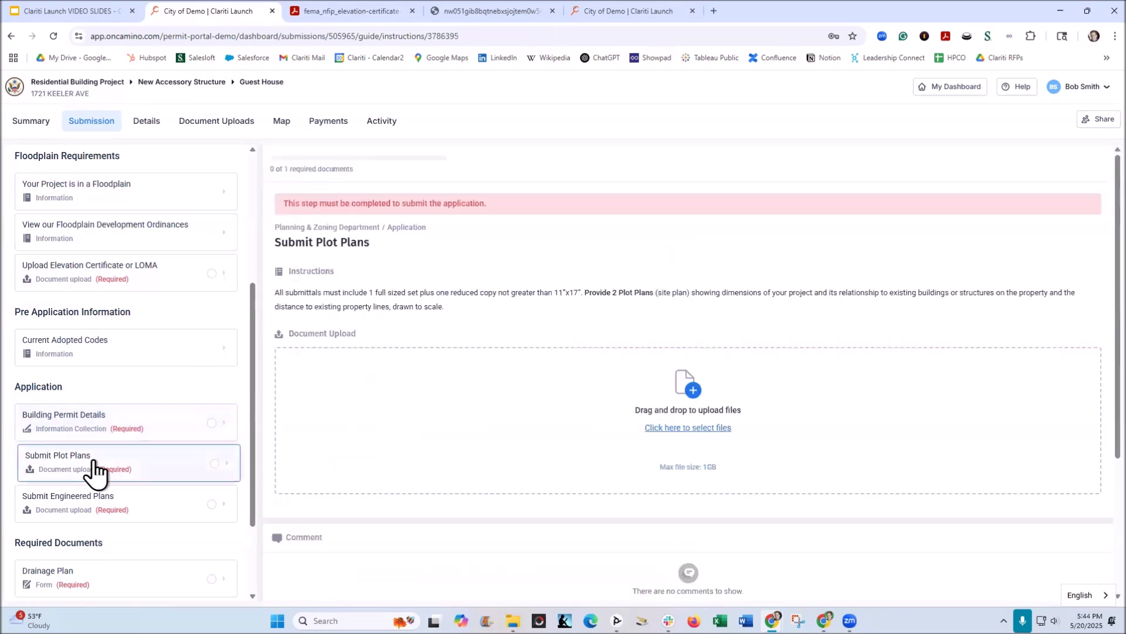
pyautogui.click(565, 302)
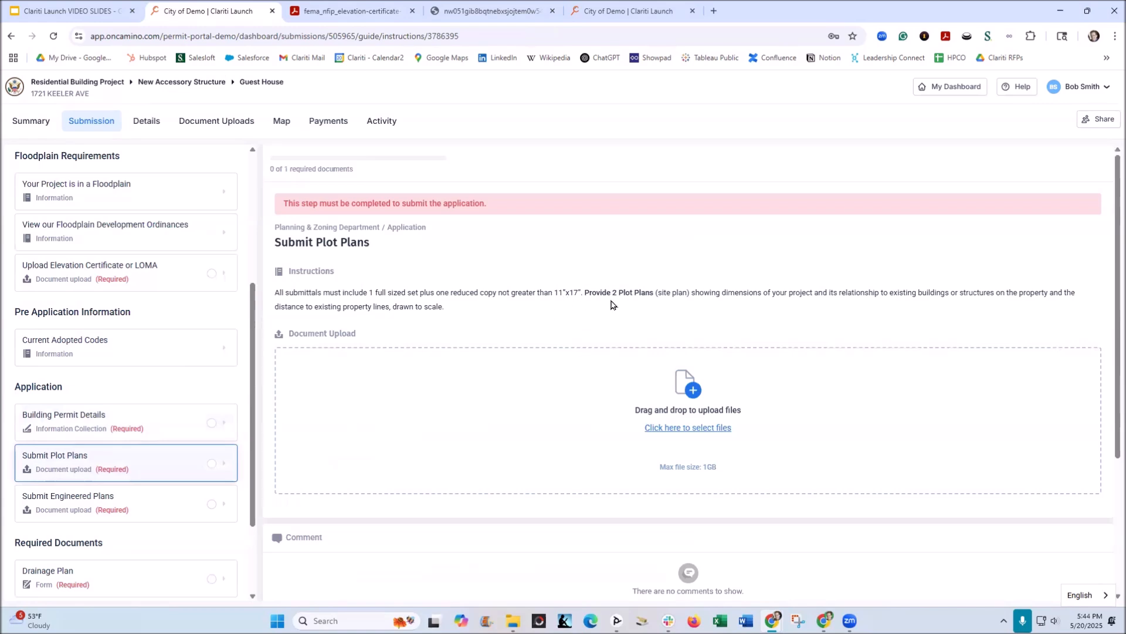
pyautogui.click(599, 330)
pyautogui.click(109, 513)
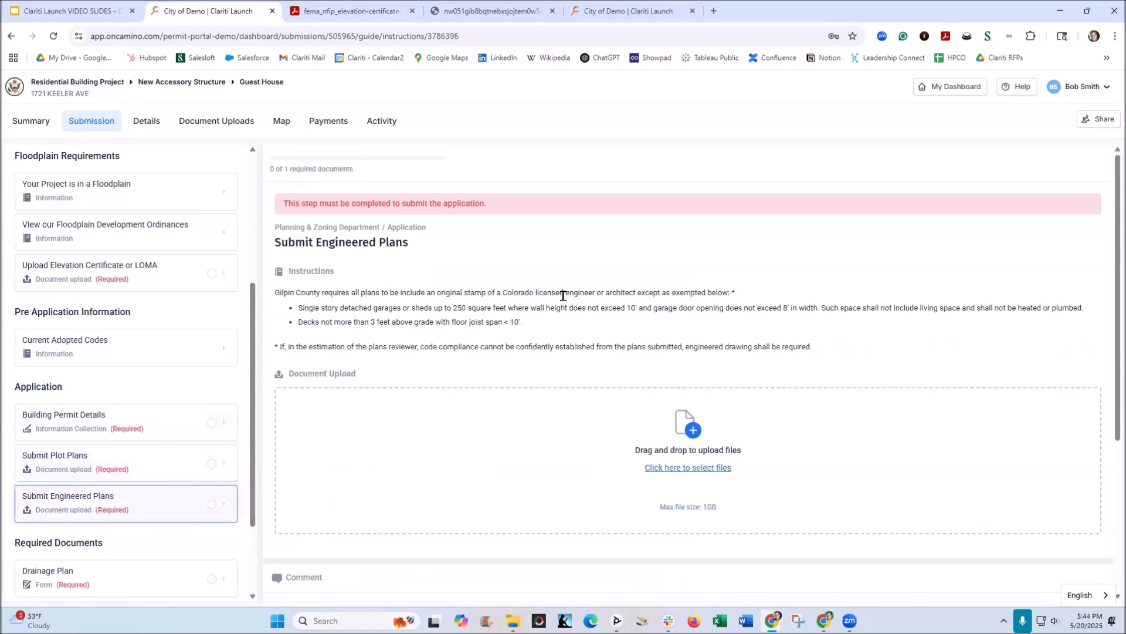
# Examine the required Drainage Plan form and its curb and lot pin elevation fields.
pyautogui.scroll(-2, 118, 516)
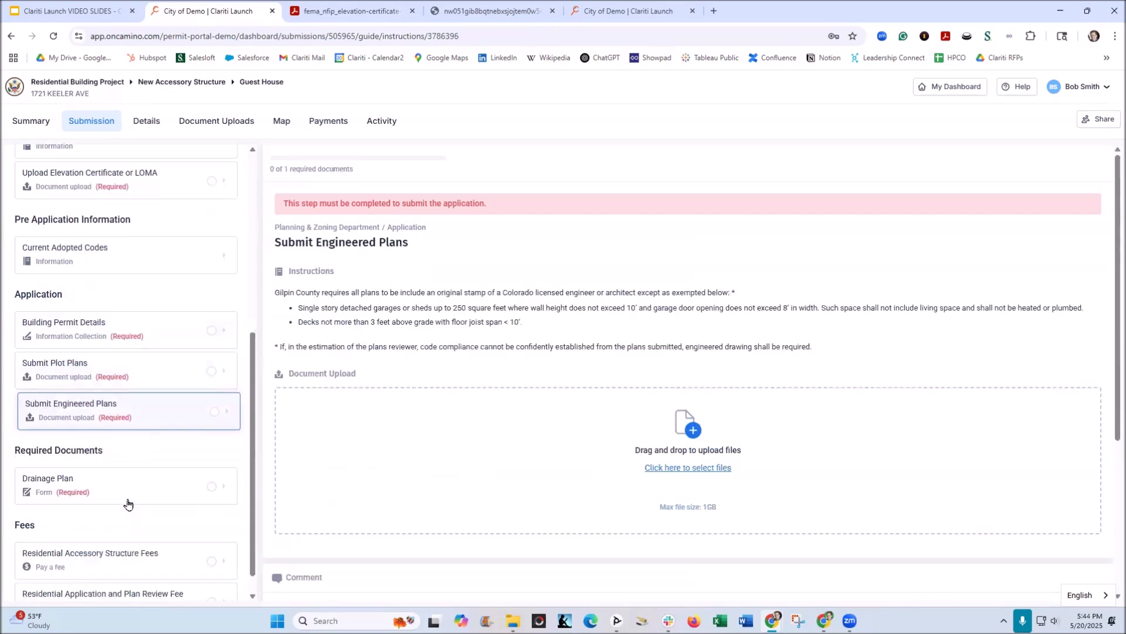
pyautogui.click(95, 474)
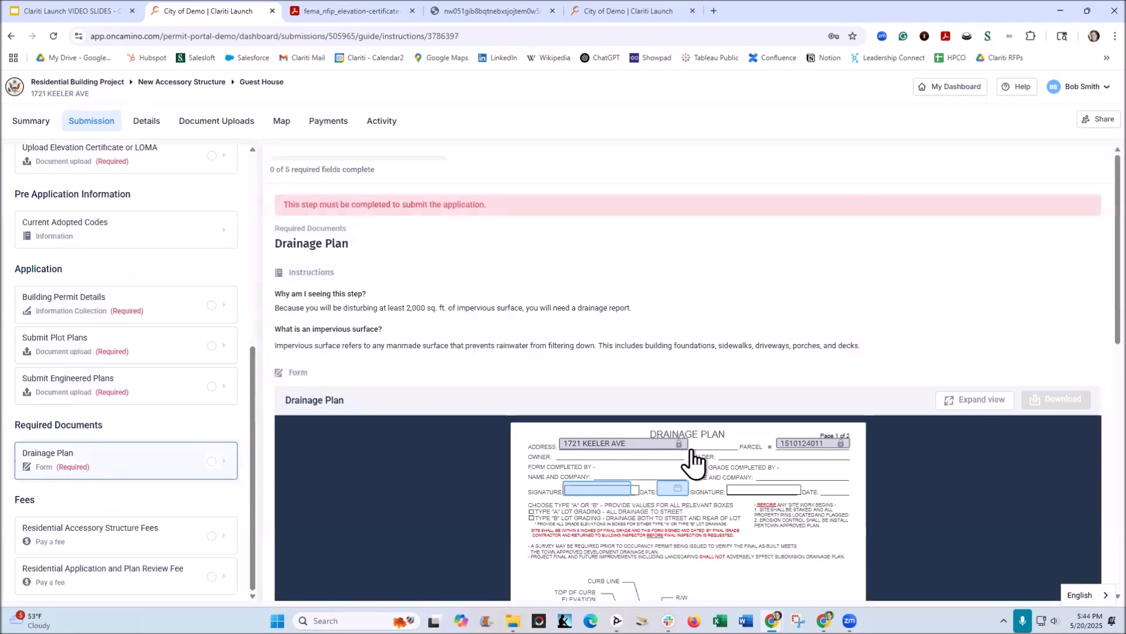
pyautogui.scroll(-4, 694, 462)
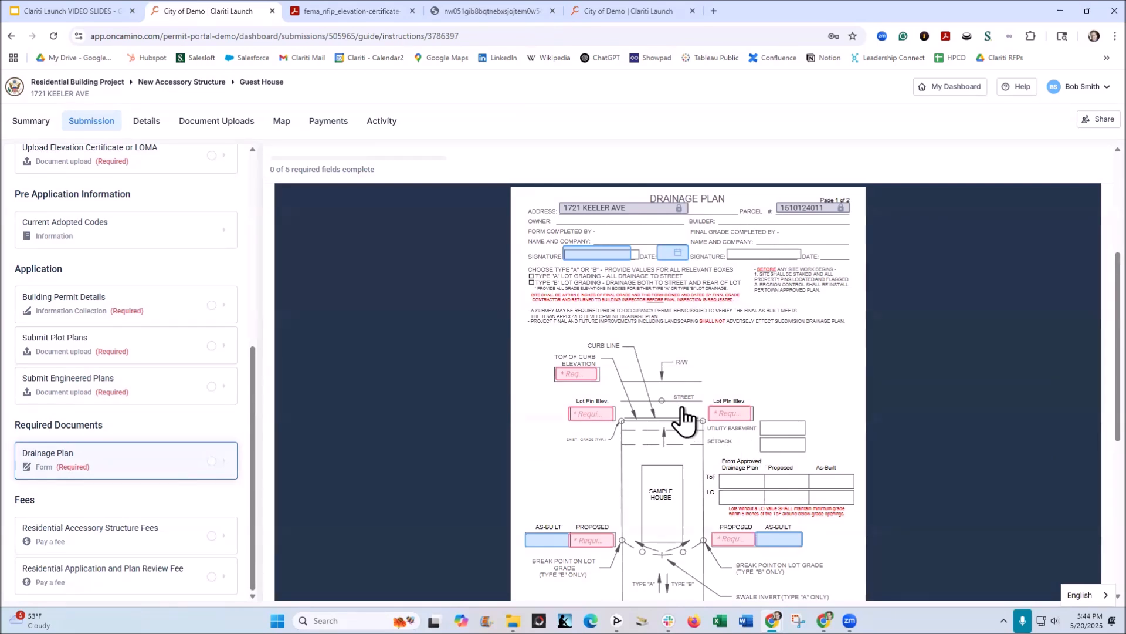
pyautogui.click(572, 378)
pyautogui.click(588, 415)
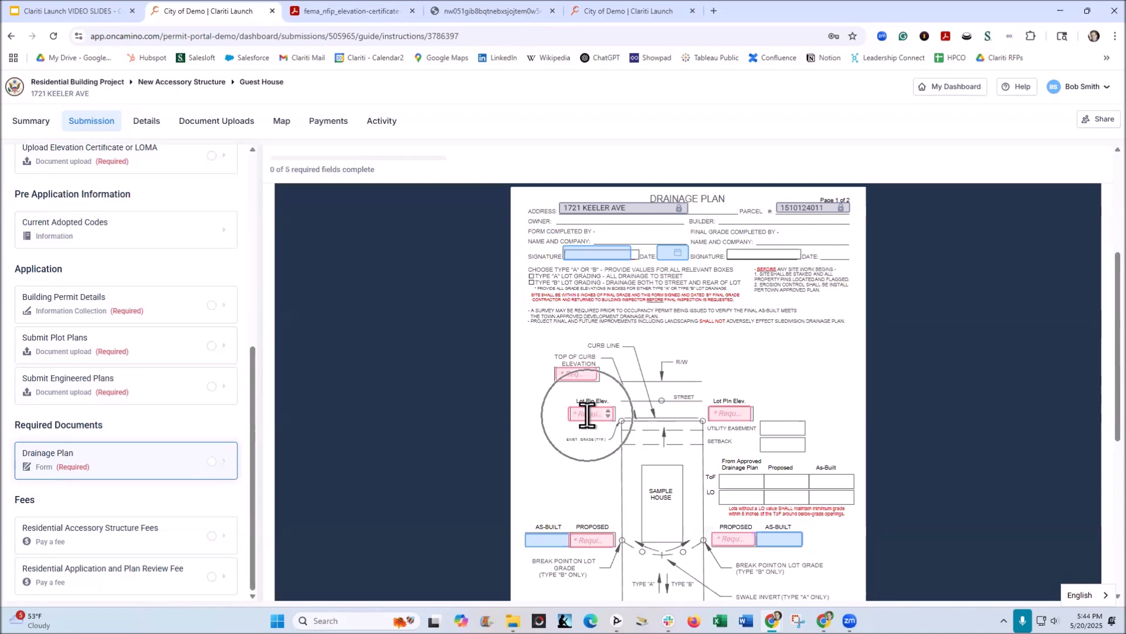
# Check the fee total for the residential accessory structure again, followed by the application and plan review fee.
pyautogui.click(72, 535)
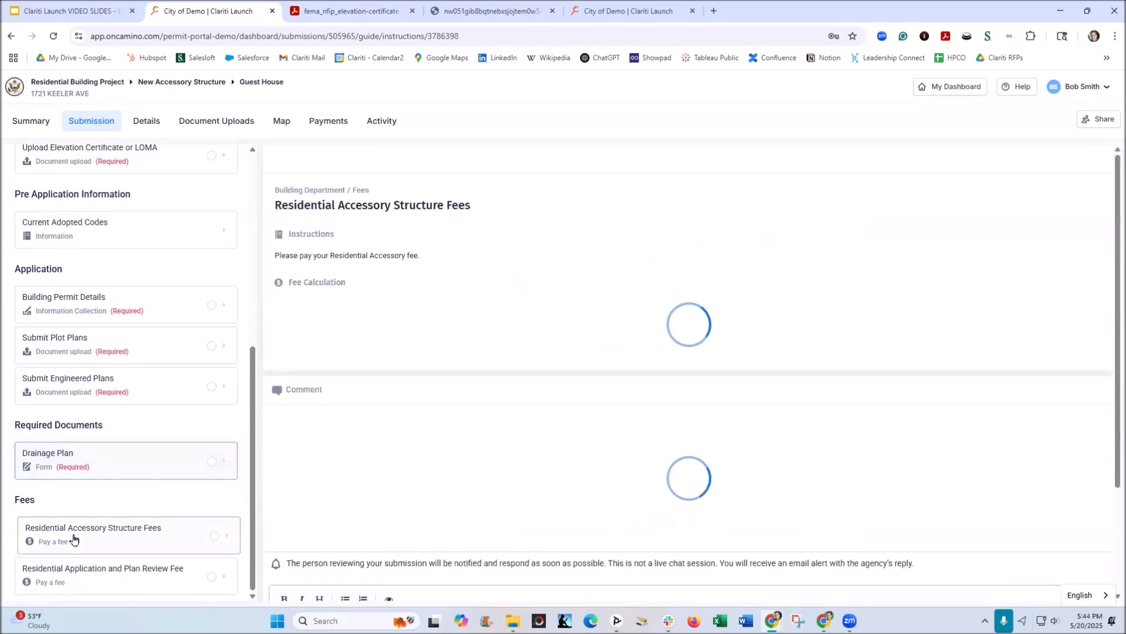
pyautogui.click(1063, 415)
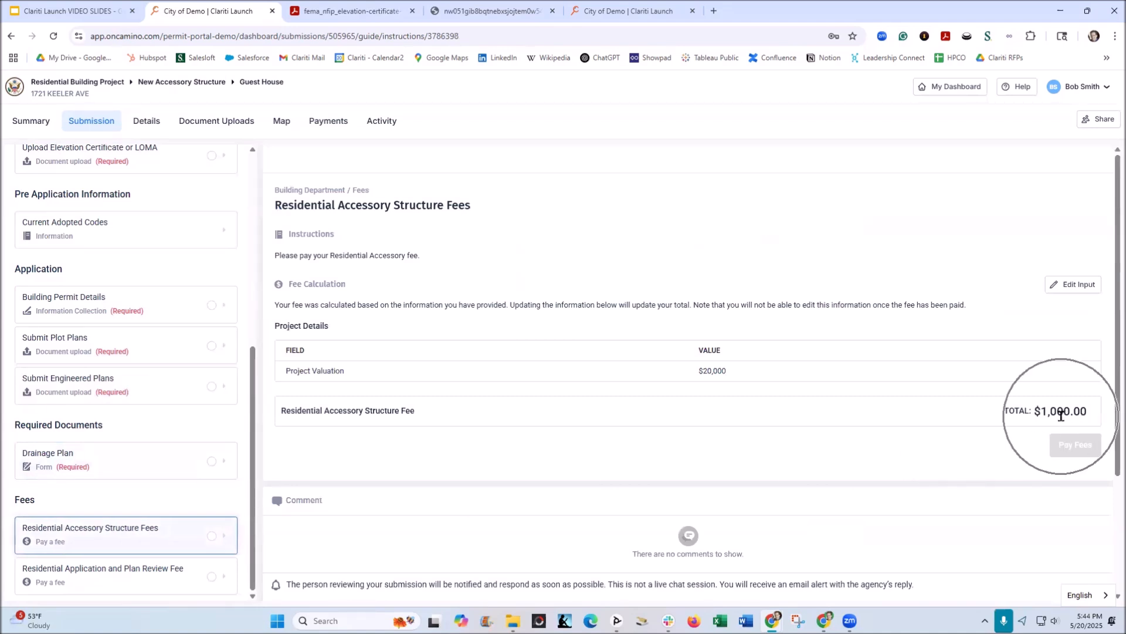
pyautogui.click(136, 576)
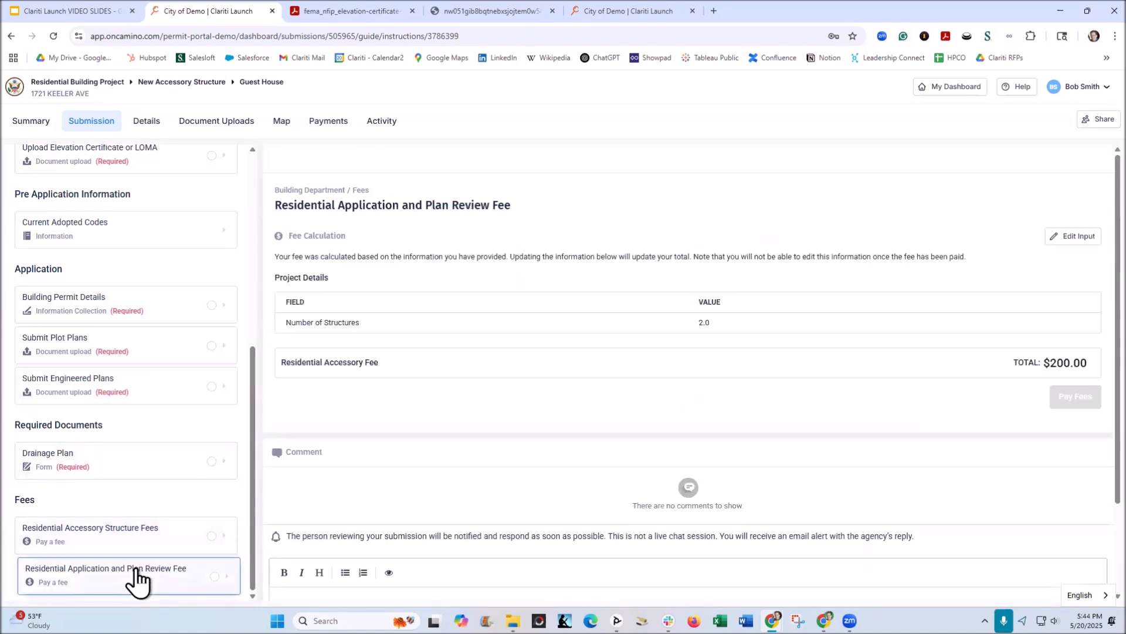